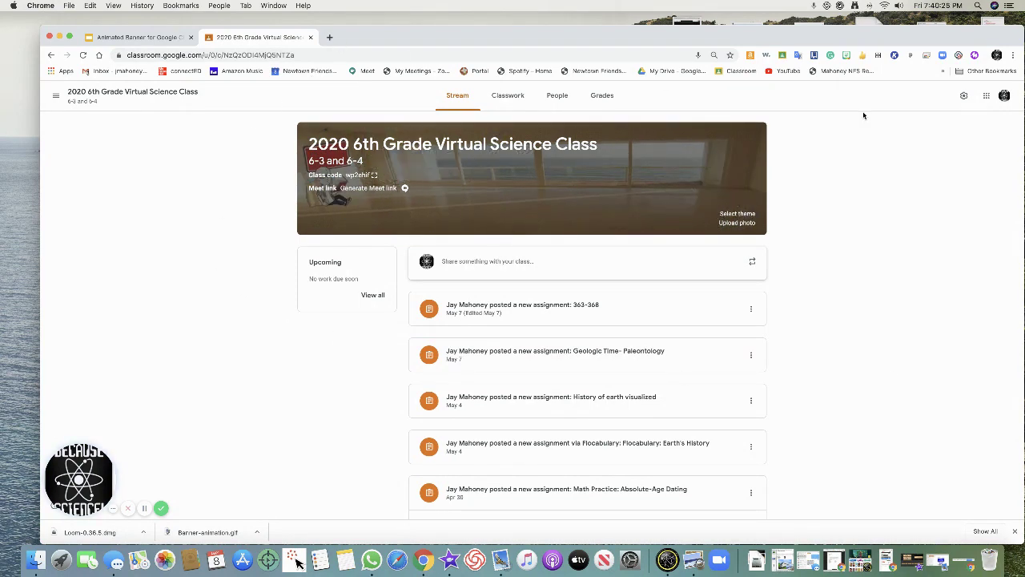
Create a blank Google Slides presentation and delete the title and subtitle placeholders from its first slide.
click(986, 95)
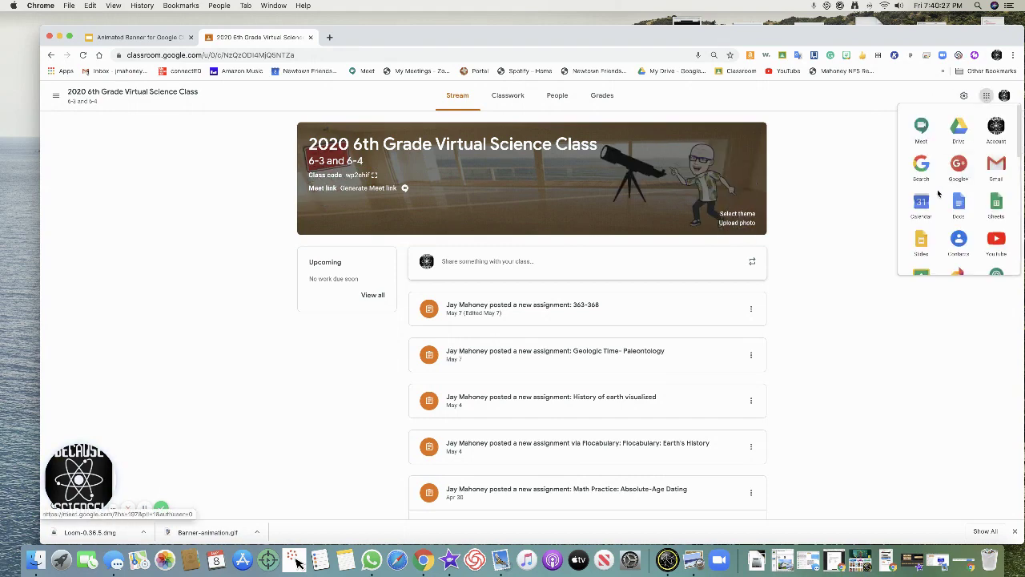
click(921, 239)
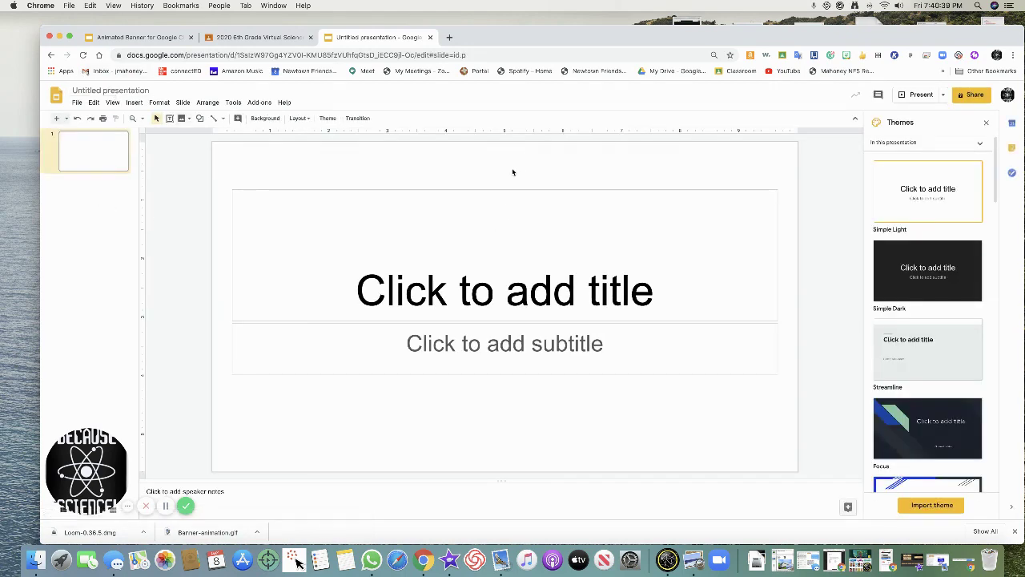
drag(504, 171, 557, 426)
key(Delete)
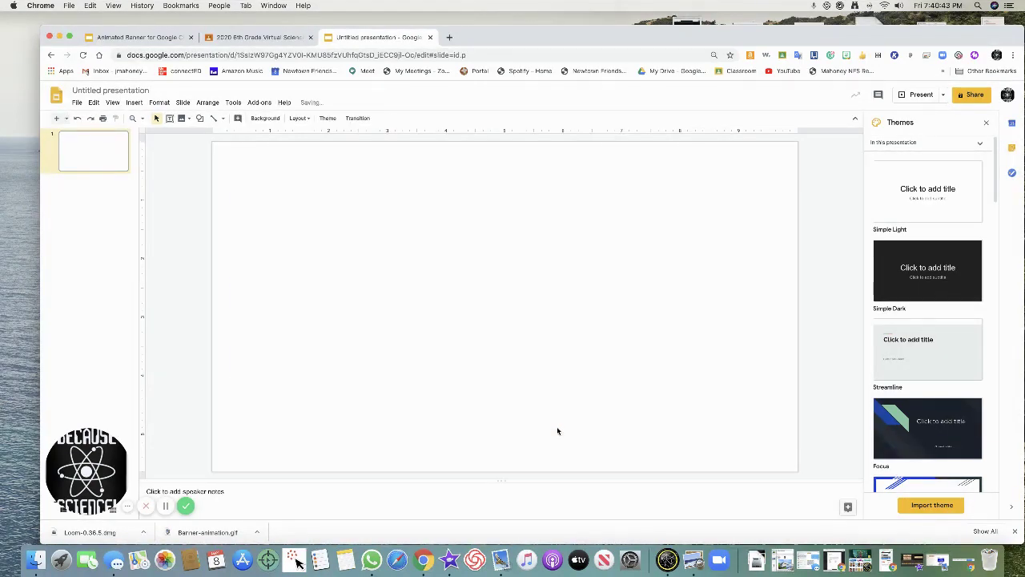
Set a custom page size 16.67 inches wide with a reduced banner height, and dismiss the theme choices.
click(77, 104)
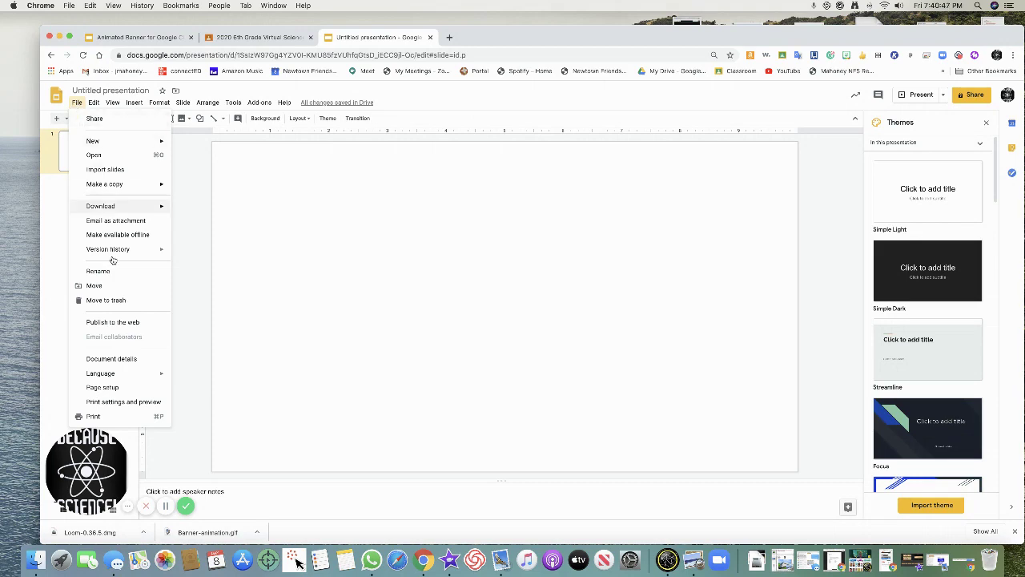
click(120, 387)
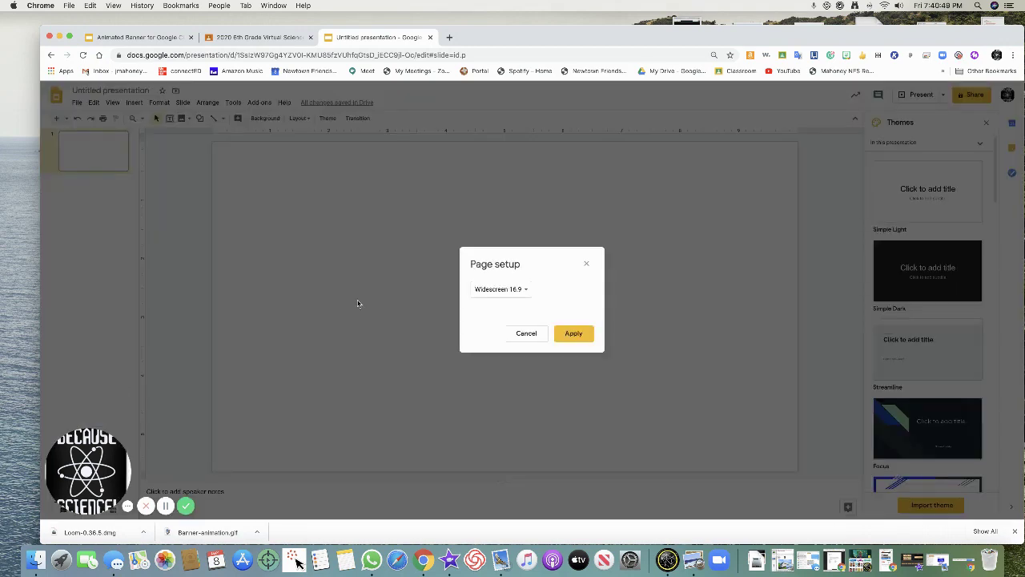
click(496, 291)
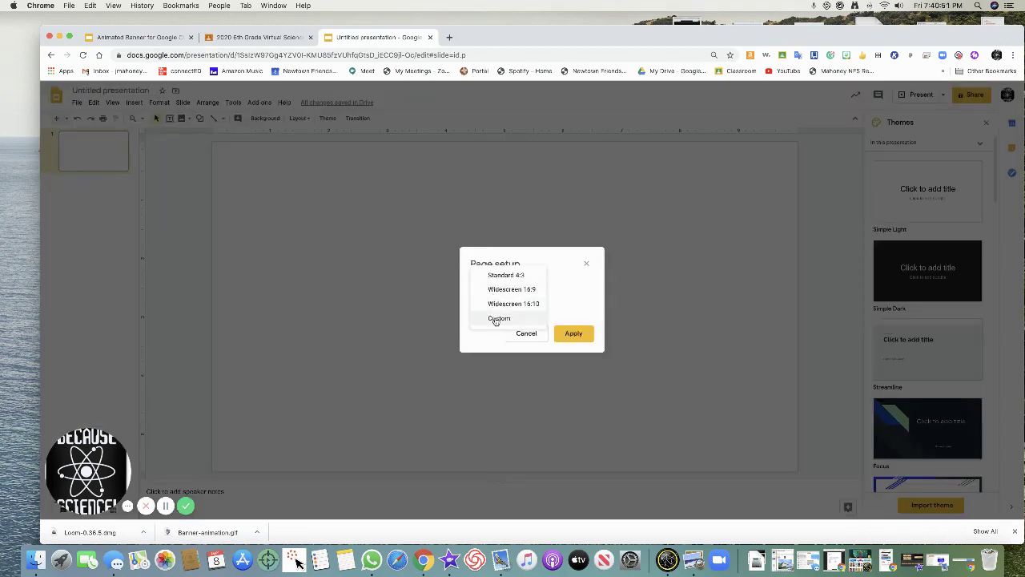
click(496, 319)
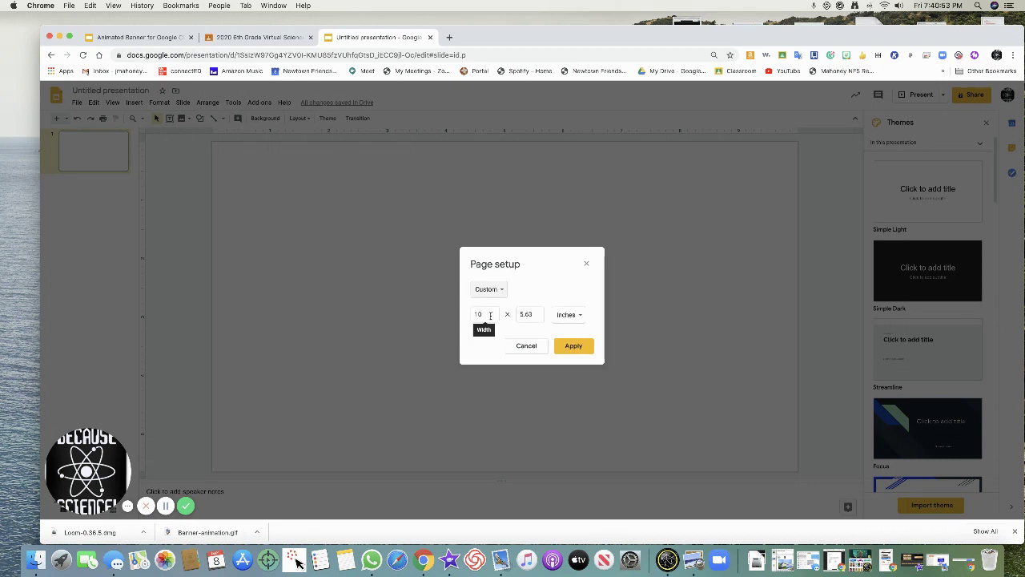
click(487, 314)
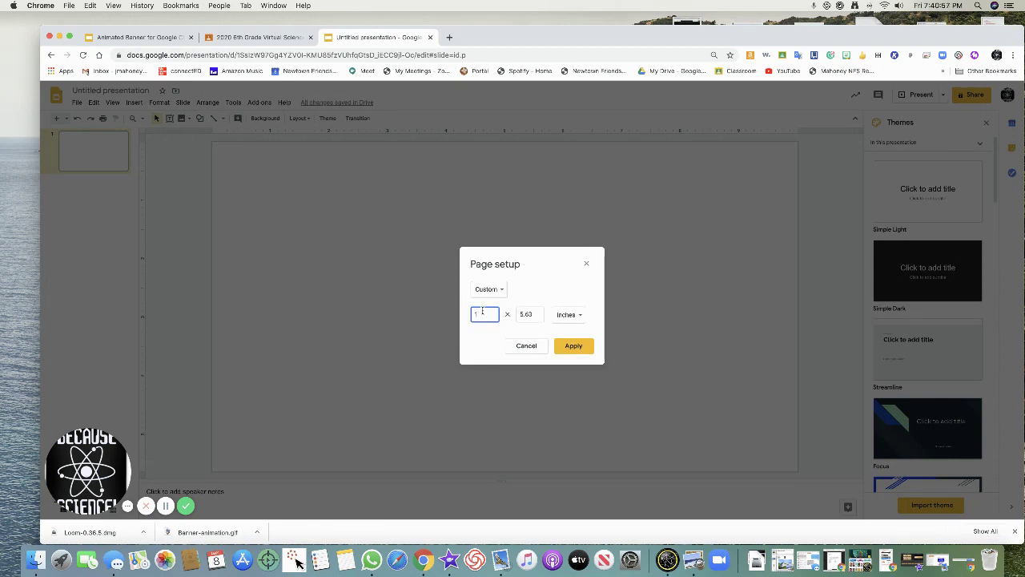
text(6.67)
click(532, 314)
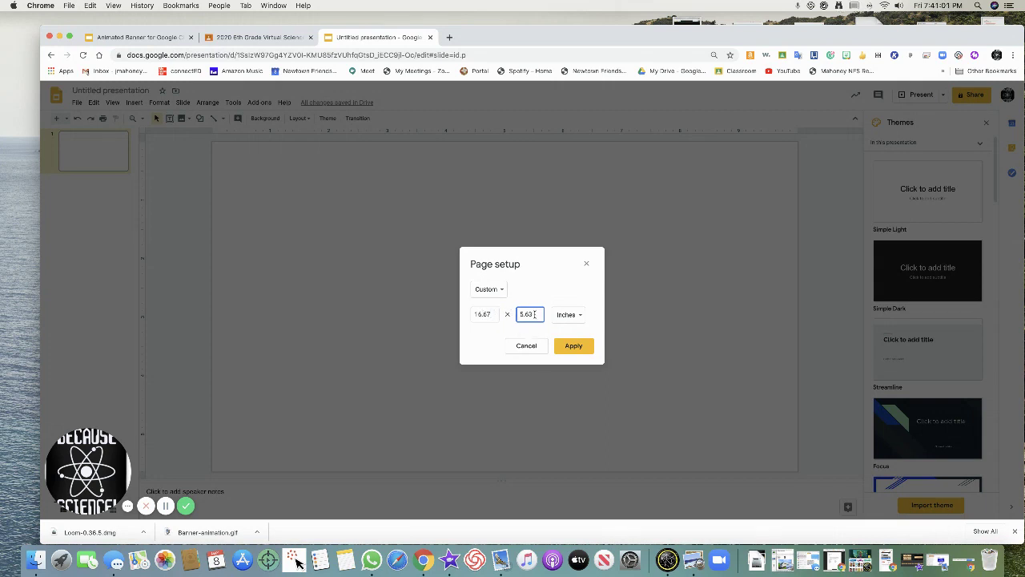
key(BackSpace)
key(BackSpace)
key(BackSpace)
key(BackSpace)
click(574, 347)
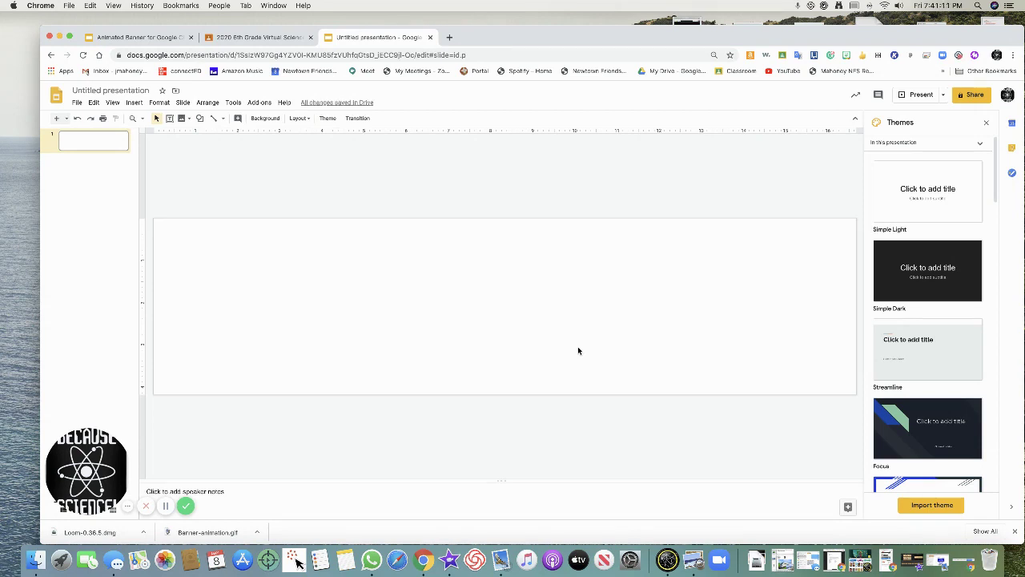
click(984, 123)
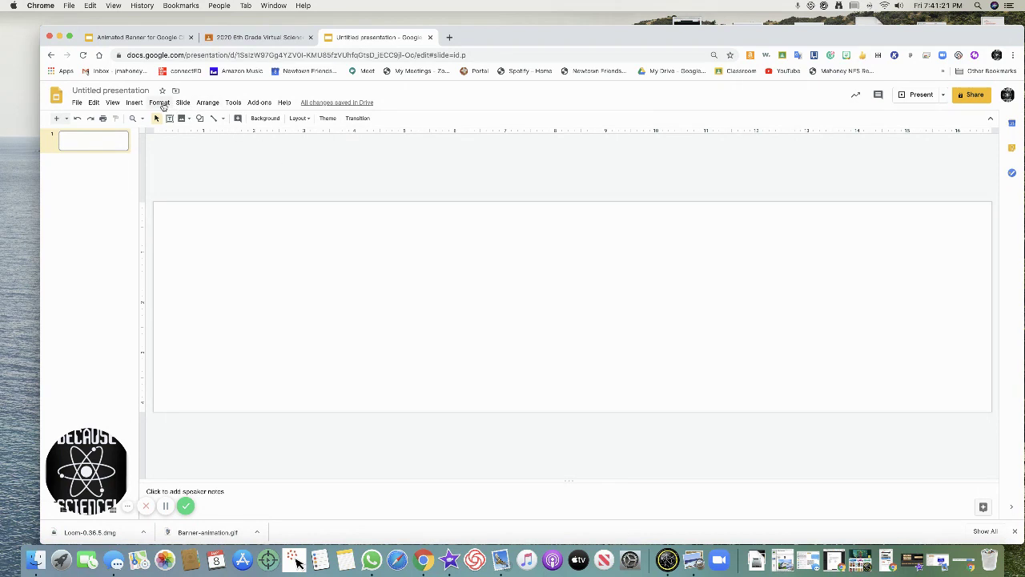
Search the web for "TRANSPARENT room" images to insert into the slide.
click(136, 104)
mouse_move(158, 120)
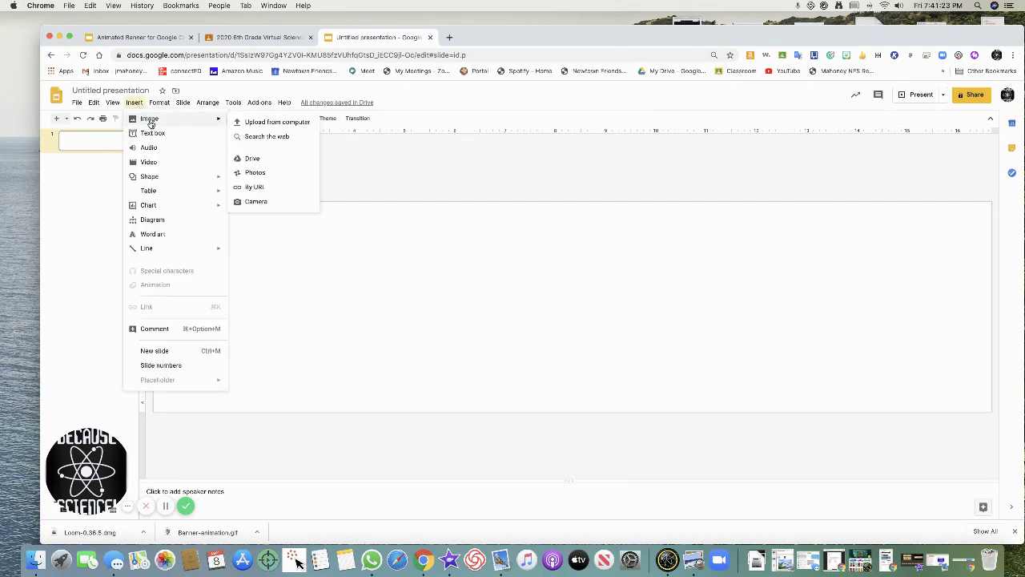
click(273, 138)
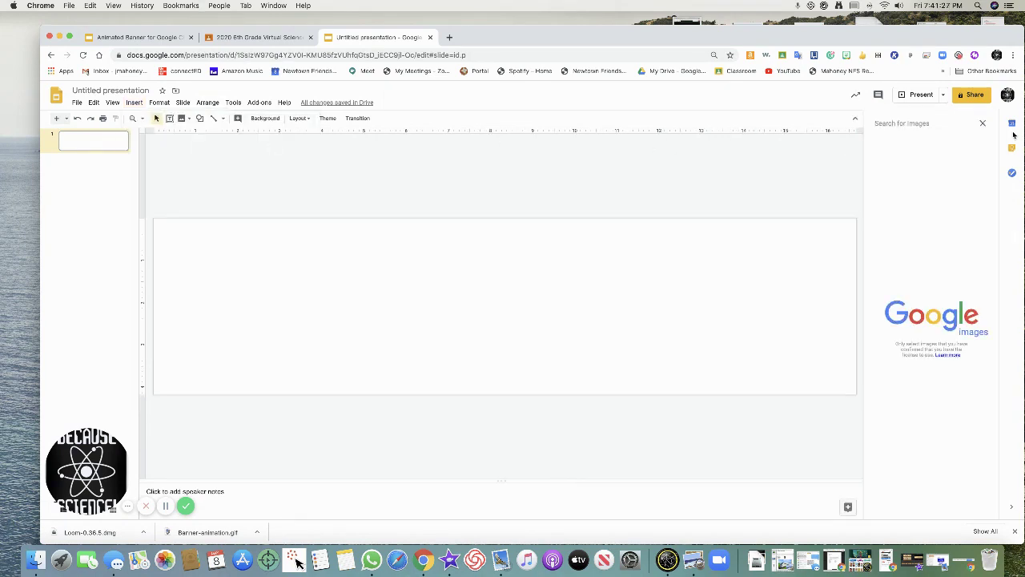
text(TRANSP)
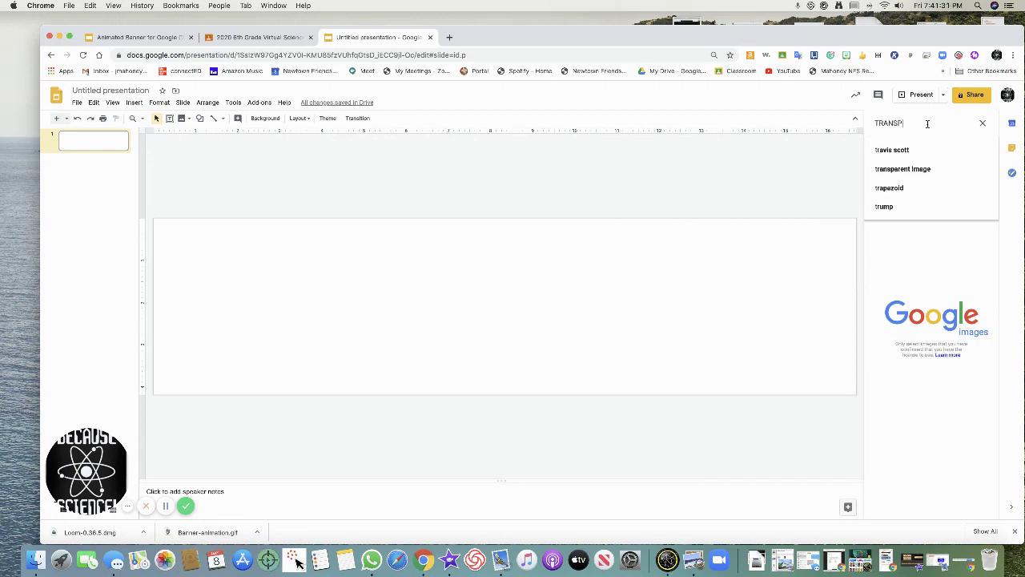
text(ARENT)
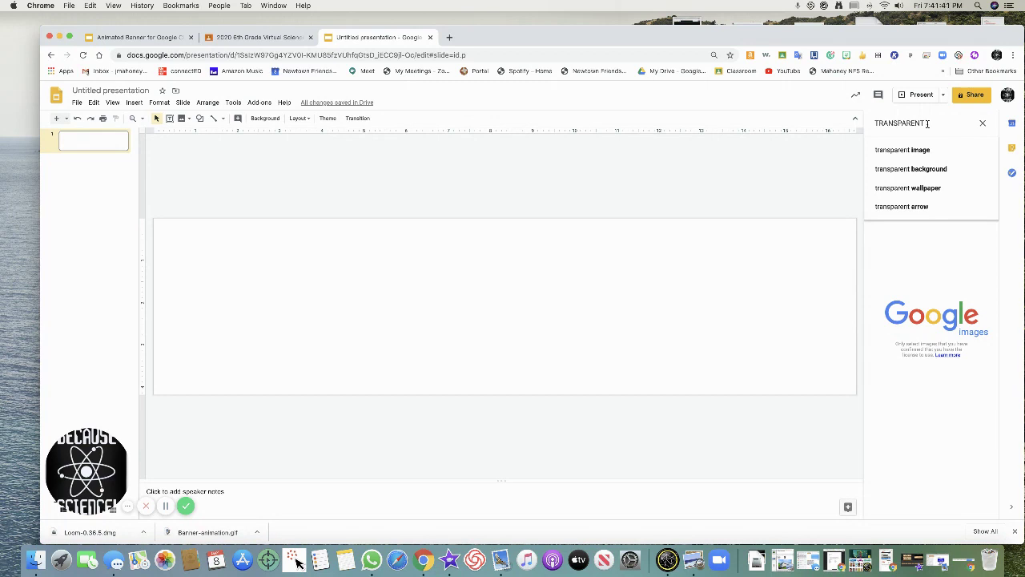
text(zoom)
key(Return)
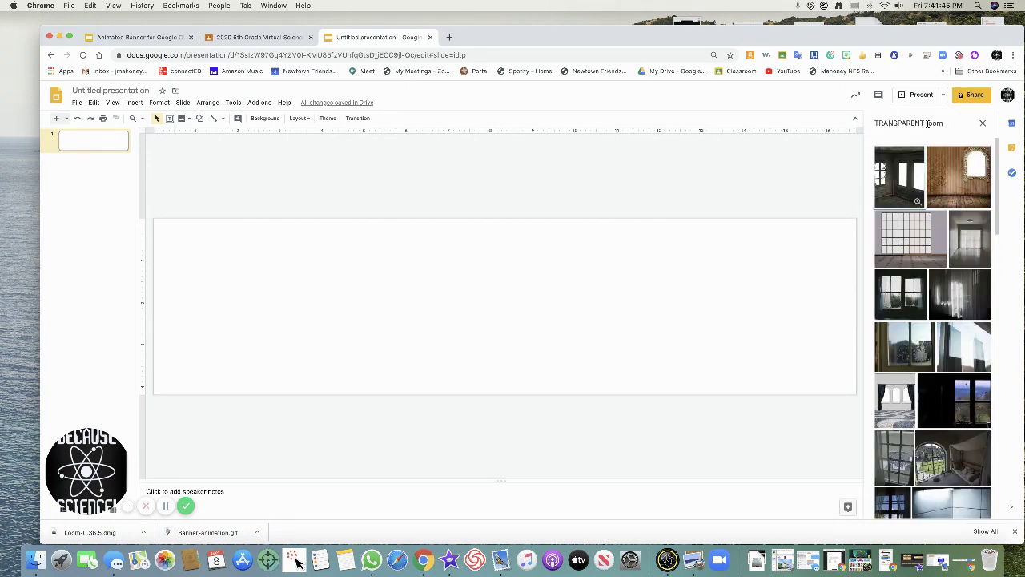
Insert the found image of an empty, golden-lit room with large sea-view windows onto the slide.
scroll(952, 302, down, 10)
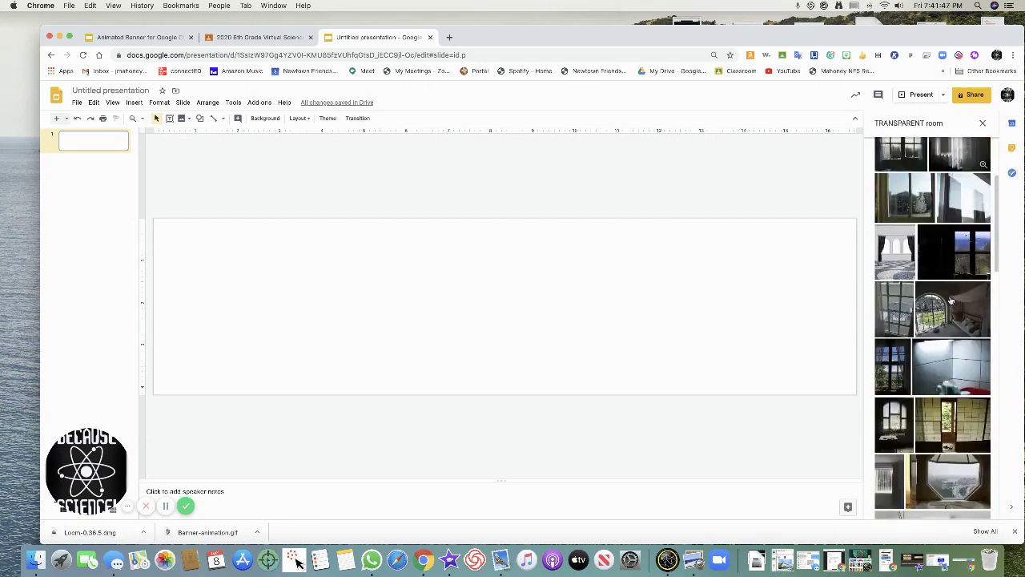
scroll(951, 300, down, 10)
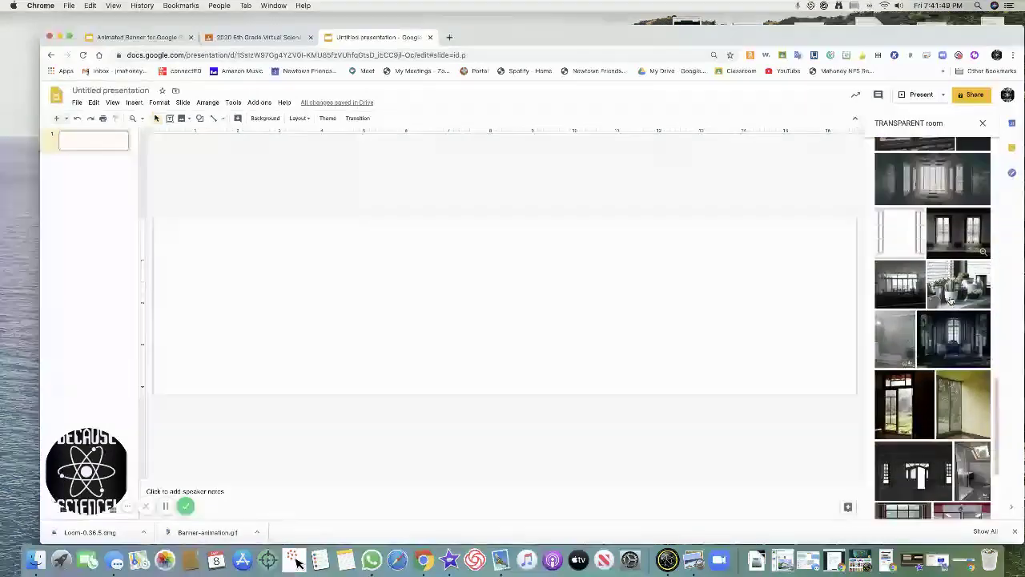
scroll(951, 300, down, 10)
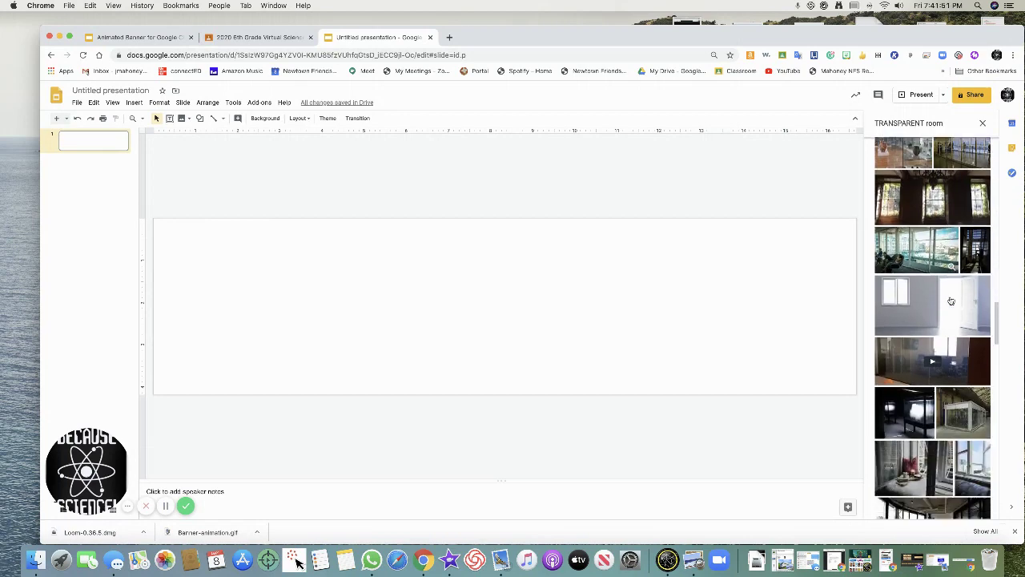
scroll(951, 300, down, 10)
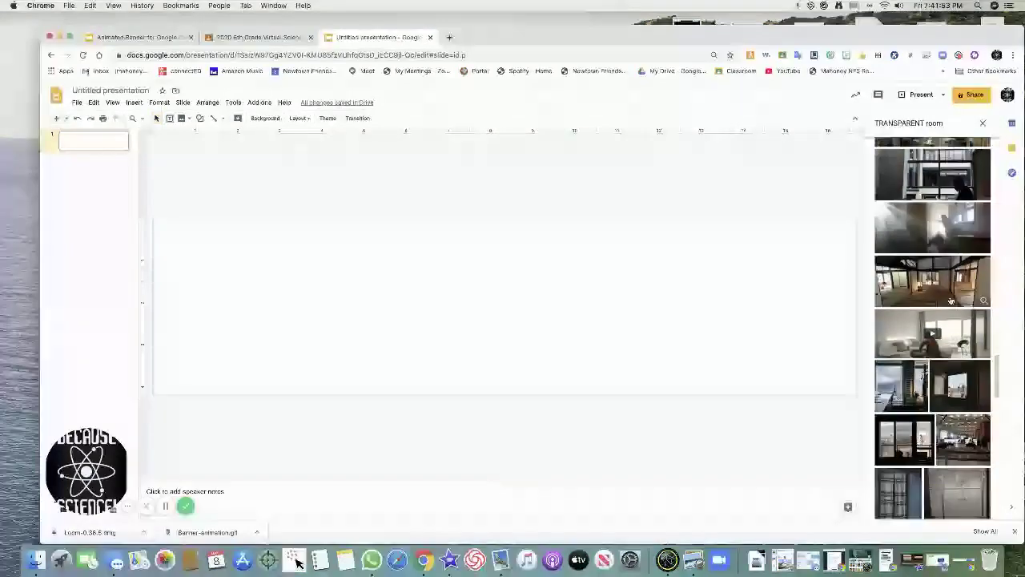
scroll(951, 300, down, 10)
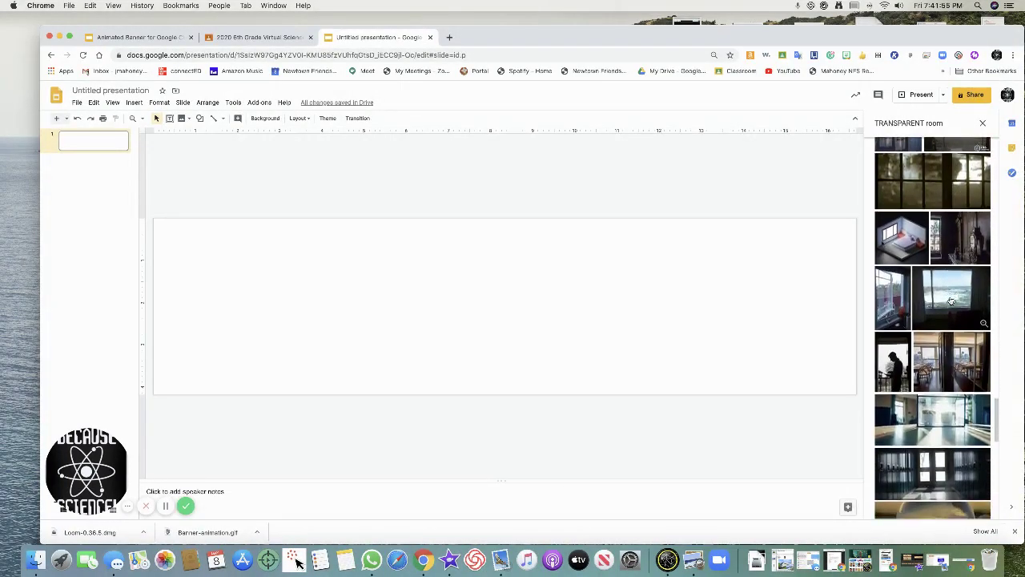
scroll(951, 300, down, 10)
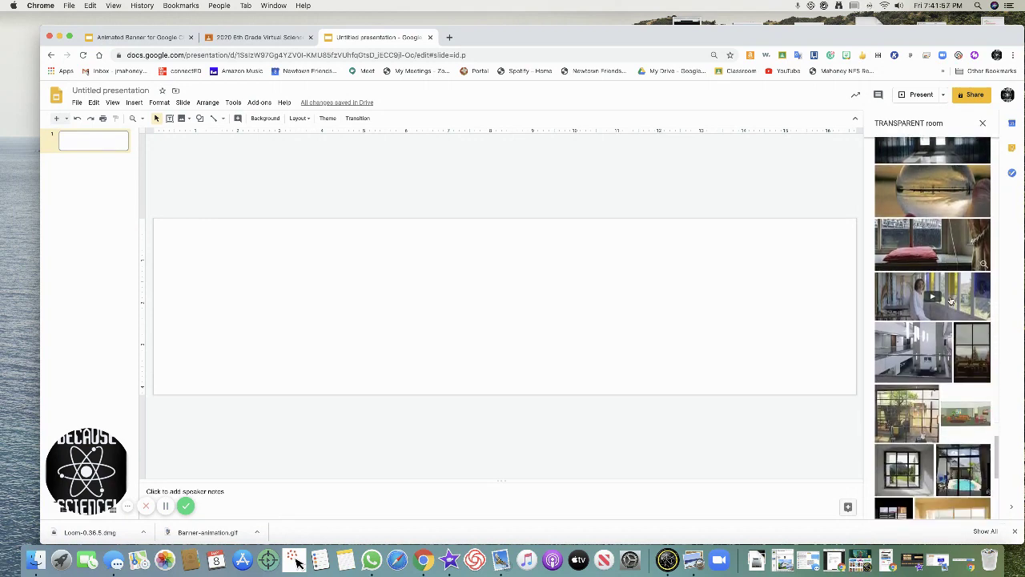
scroll(951, 300, down, 1)
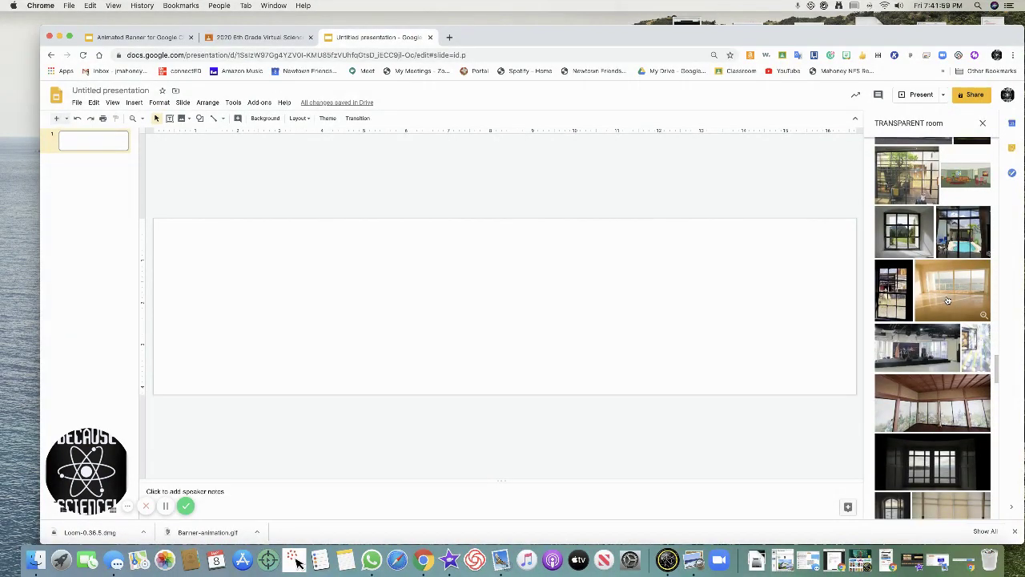
click(947, 300)
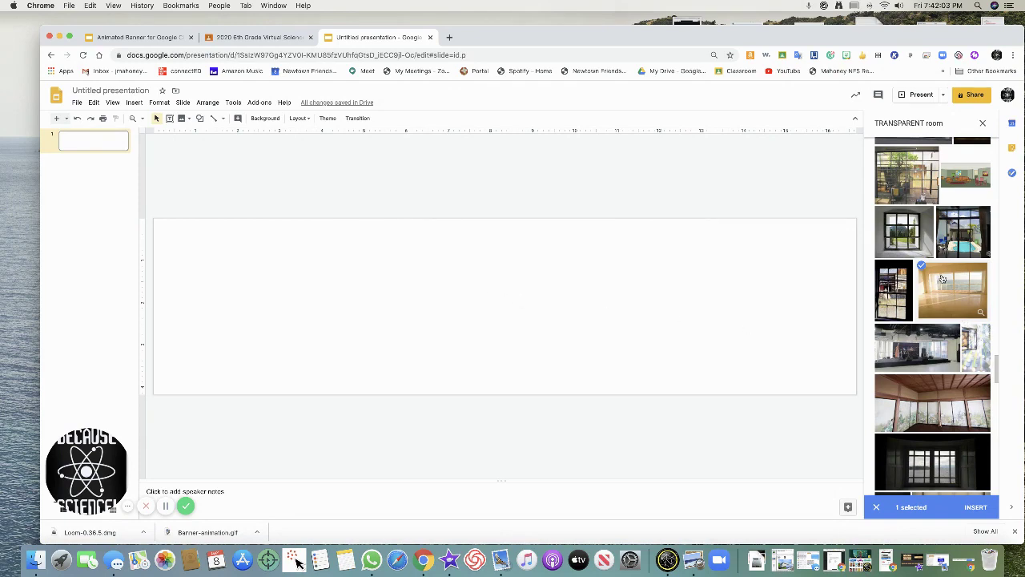
drag(941, 282, 471, 279)
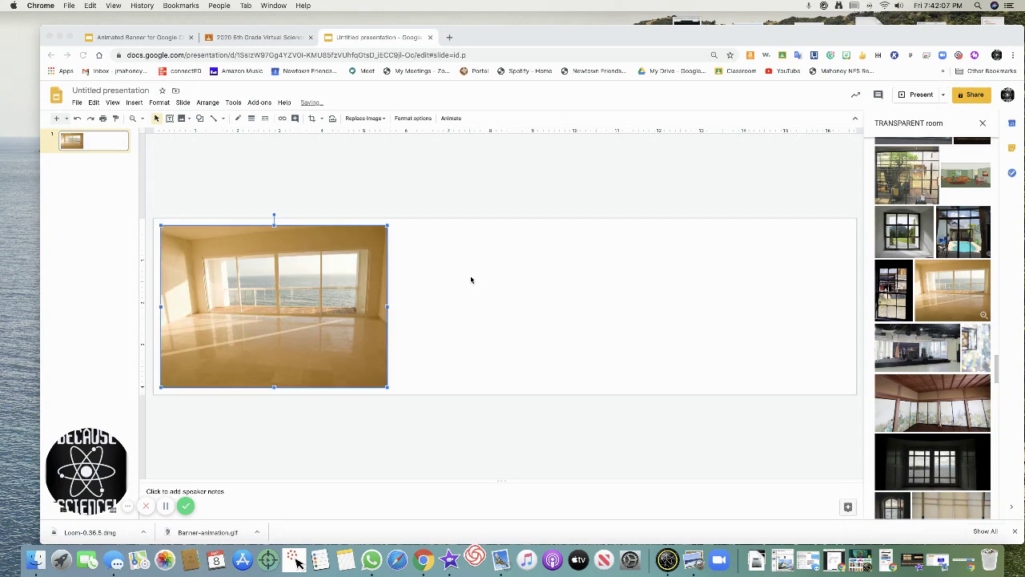
Stretch the room image to all four slide edges so it fills the whole banner.
drag(386, 306, 856, 309)
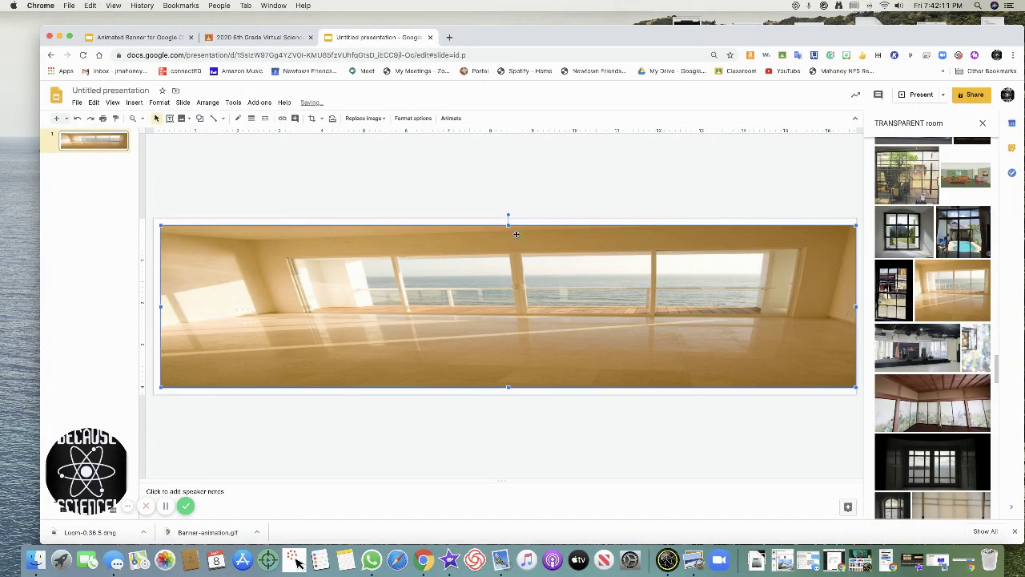
drag(507, 225, 508, 221)
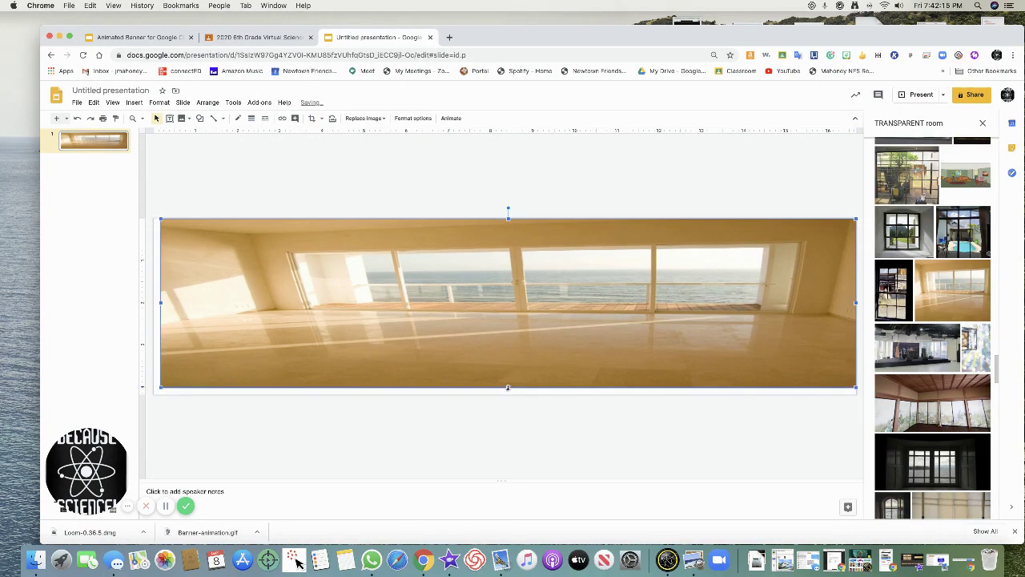
drag(507, 388, 508, 395)
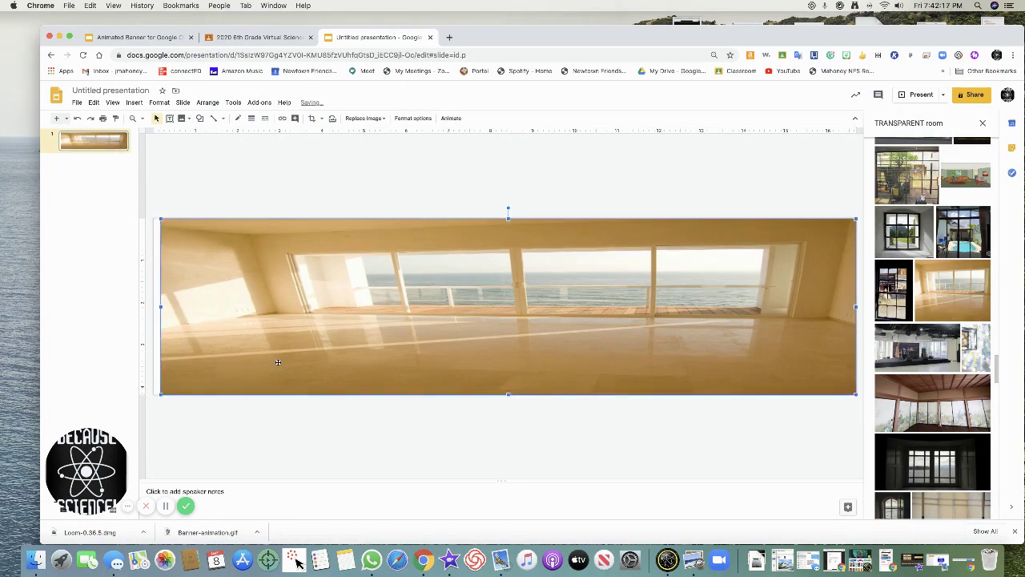
drag(160, 306, 154, 305)
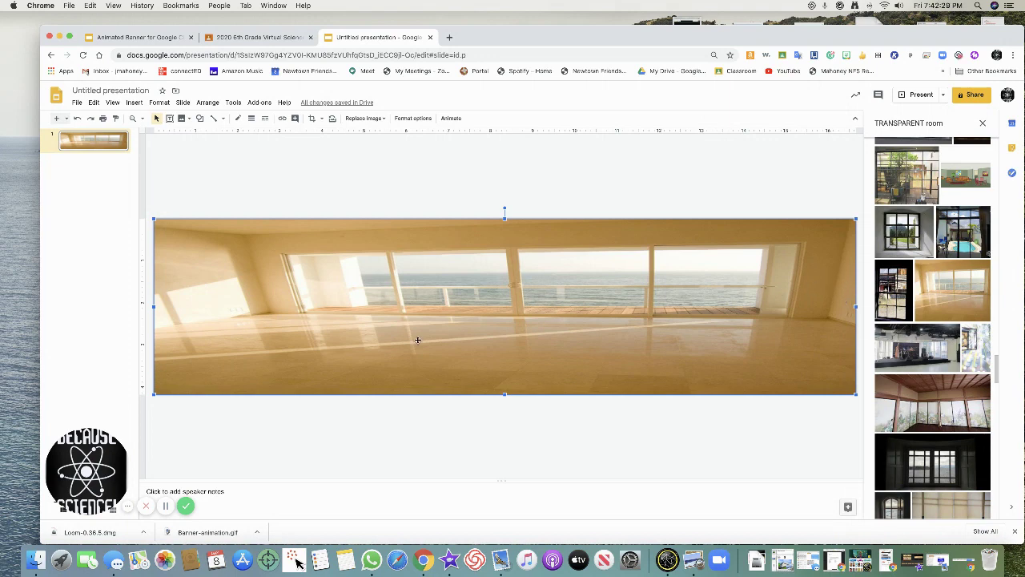
Flip the room image horizontally and deselect it.
right_click(503, 307)
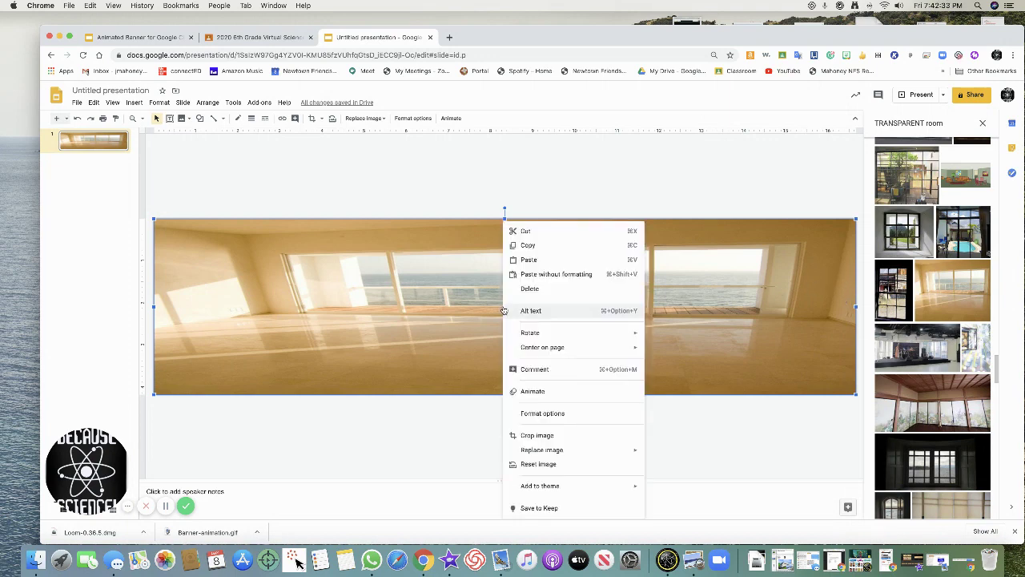
mouse_move(556, 336)
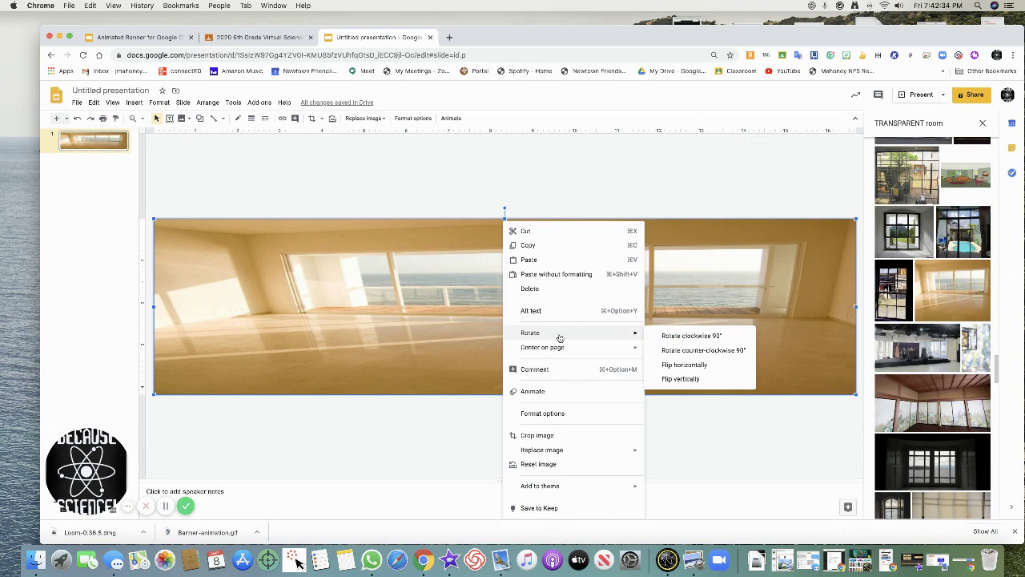
click(683, 365)
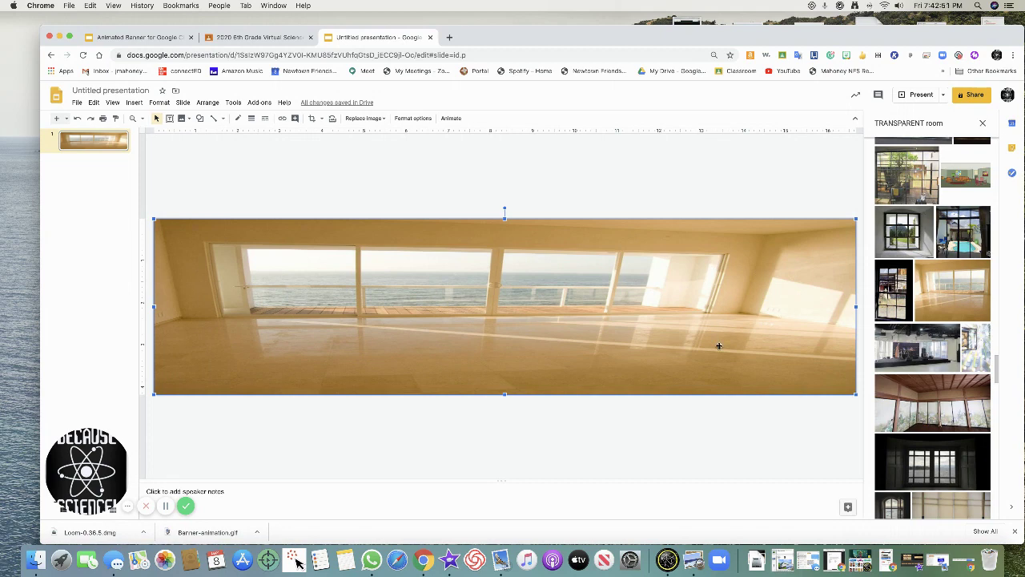
click(736, 206)
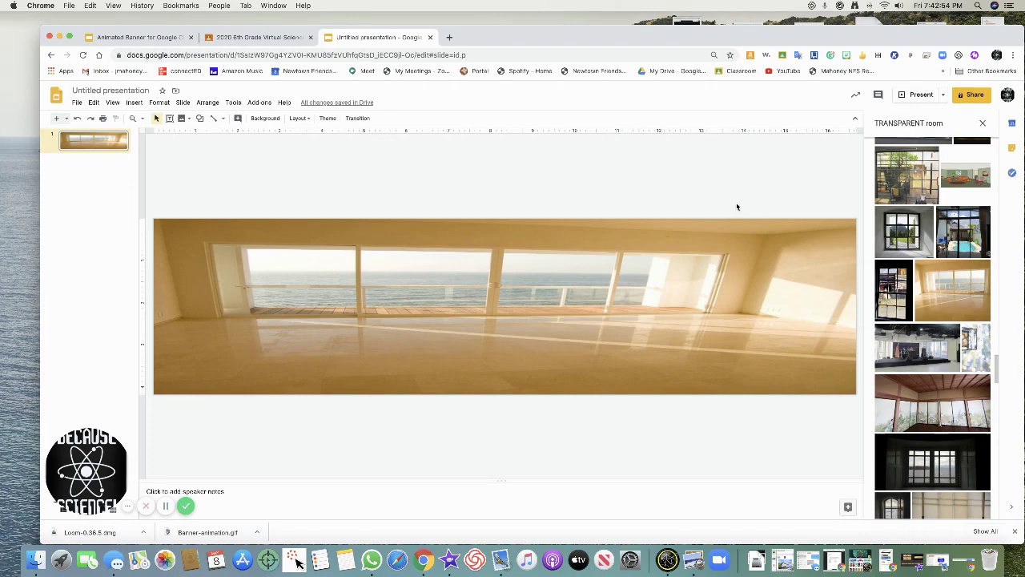
Add the recent Bitmoji of the dancing, pointing character in a floral shirt to the lower left part of the slide.
click(845, 55)
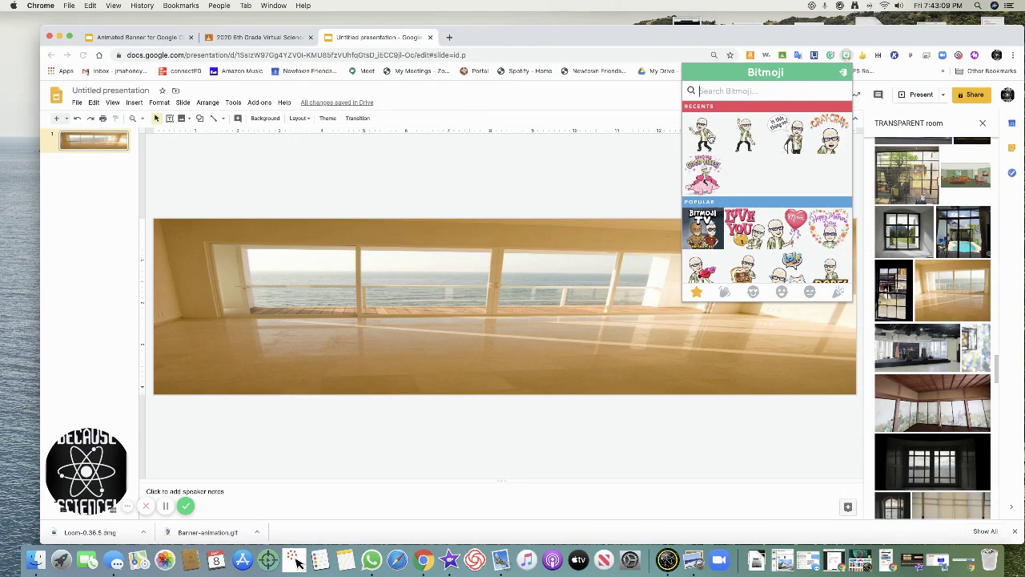
drag(709, 138, 219, 321)
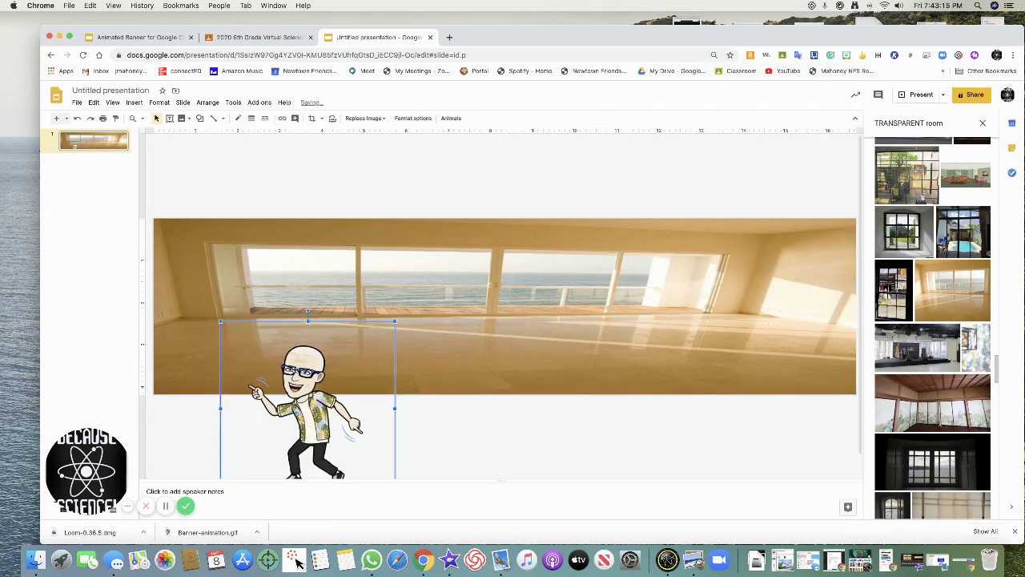
Shrink the pointing Bitmoji and stand it on the floor at the far left end of the room.
drag(295, 369, 238, 266)
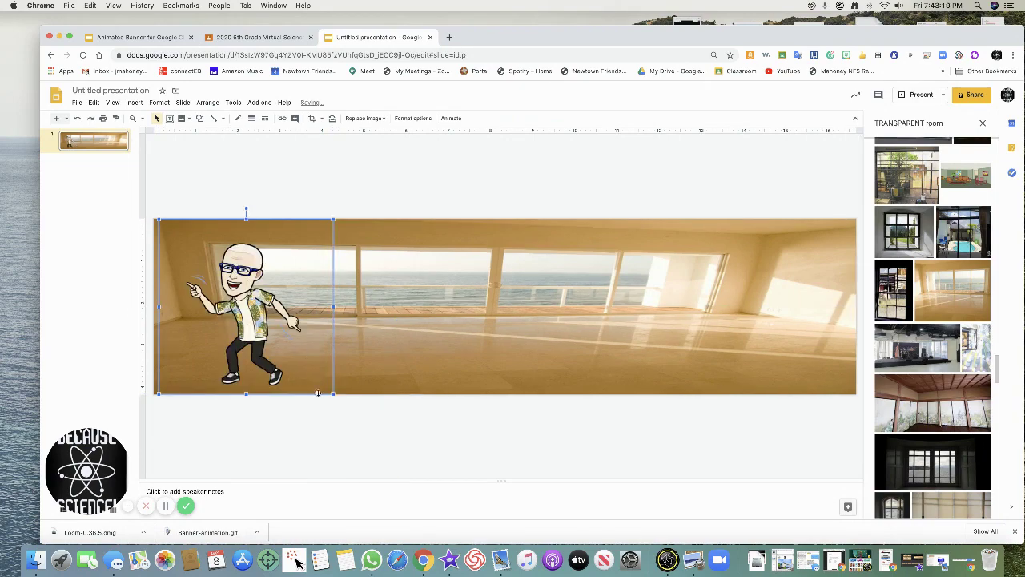
drag(334, 393, 280, 341)
drag(224, 294, 215, 341)
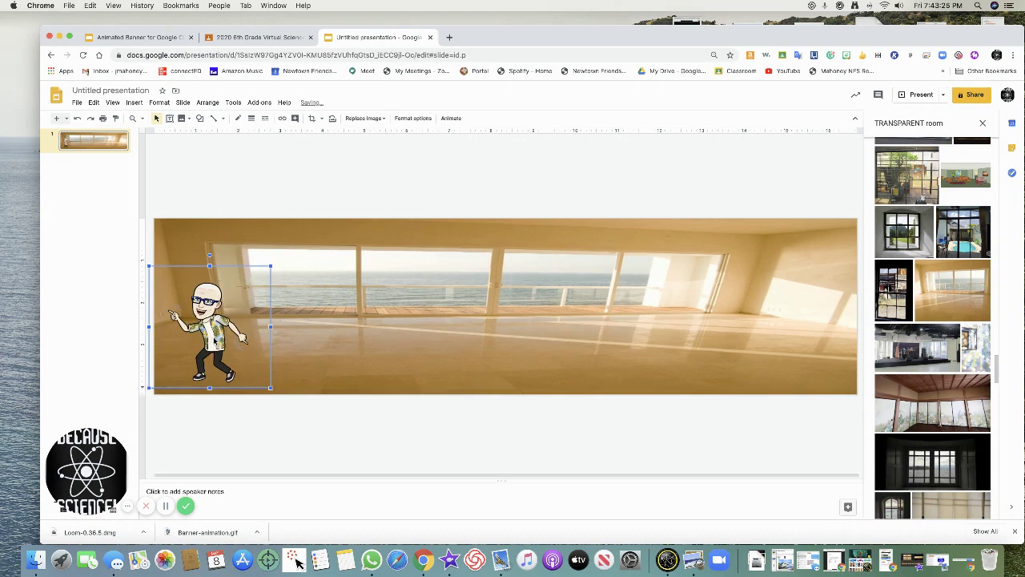
click(365, 355)
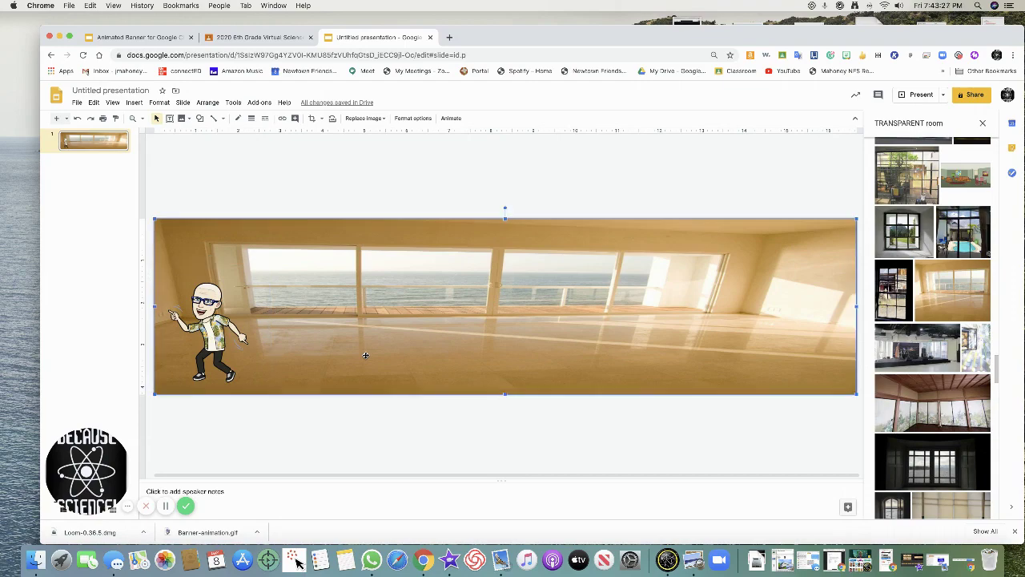
Duplicate slide 1 to start the second animation frame.
click(97, 141)
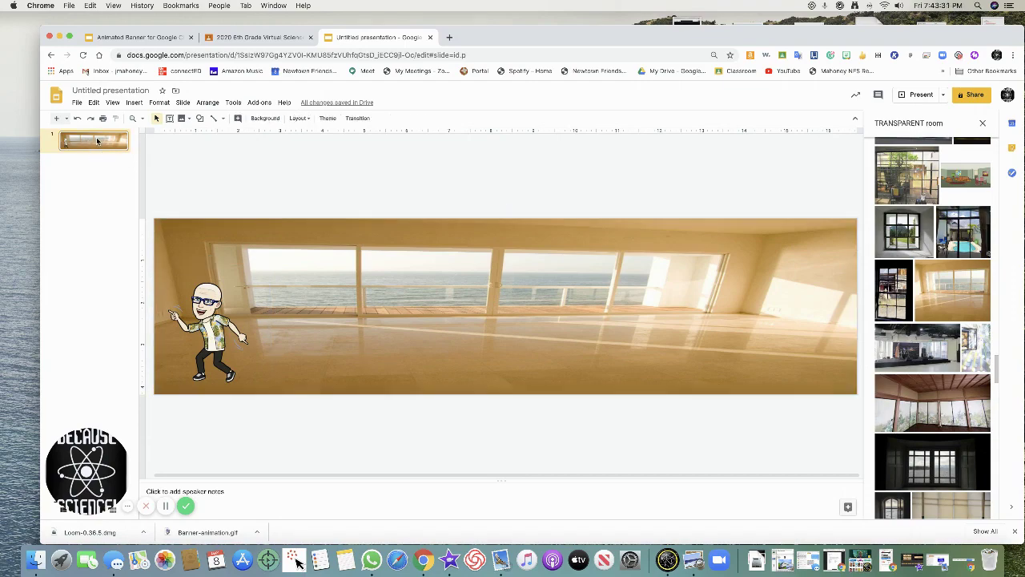
right_click(97, 141)
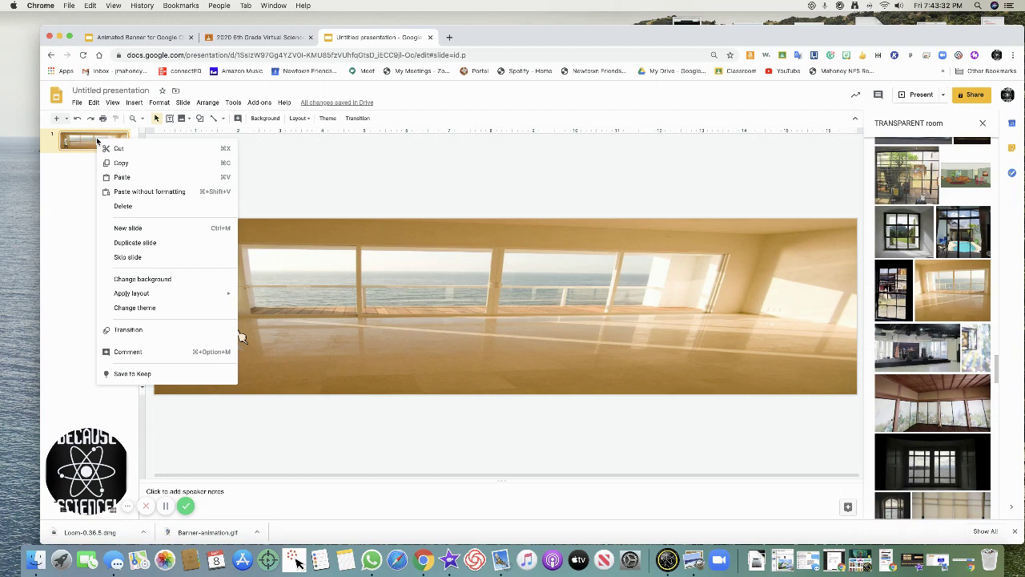
click(137, 243)
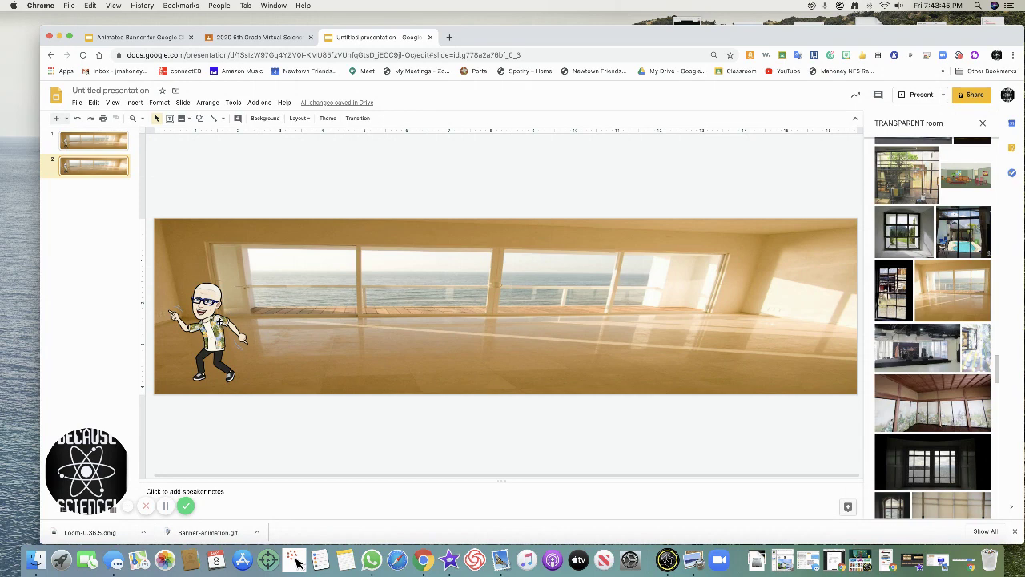
Add the recent arm-raised dancing Bitmoji to slide 2, scaled slightly smaller and placed just right of the pointing character.
click(845, 56)
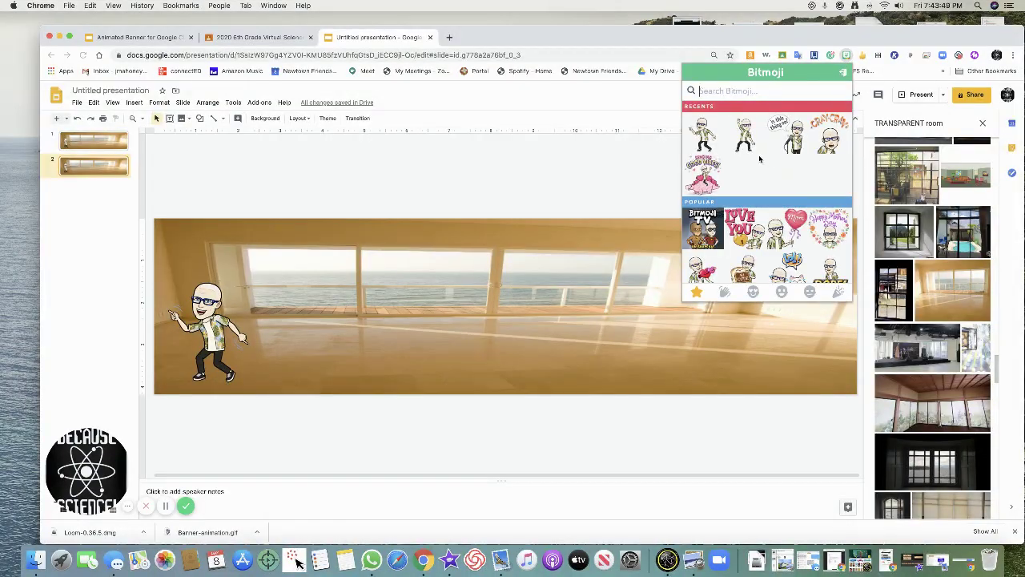
drag(744, 132, 253, 337)
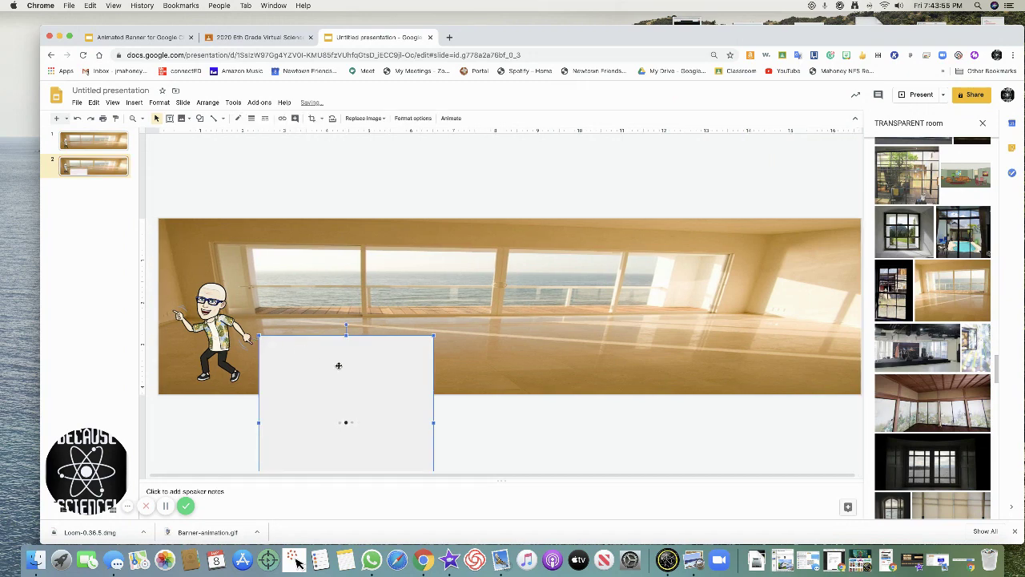
drag(433, 335, 288, 278)
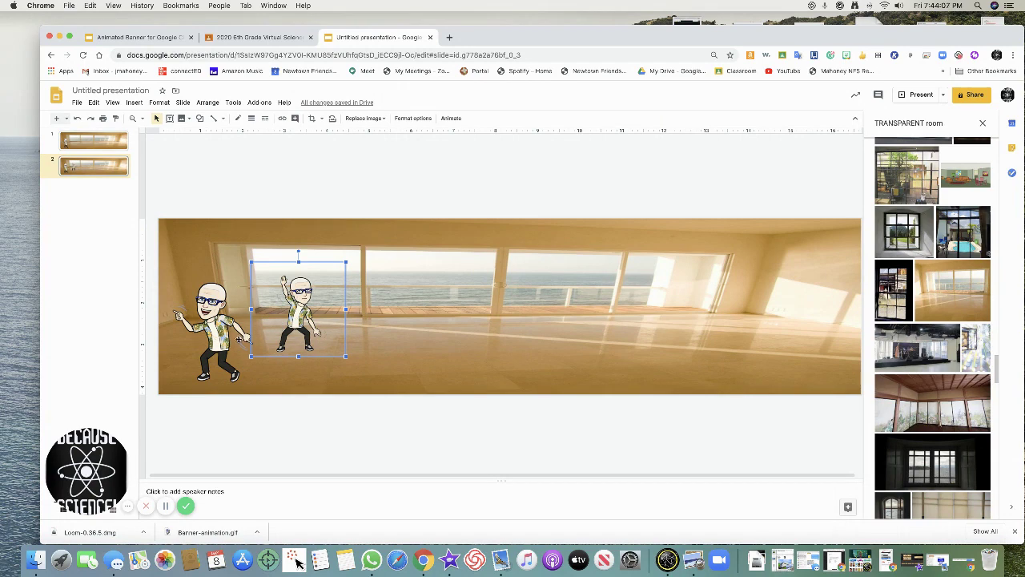
Delete the pointing Bitmoji from slide 2 and duplicate that slide as the third frame.
click(222, 337)
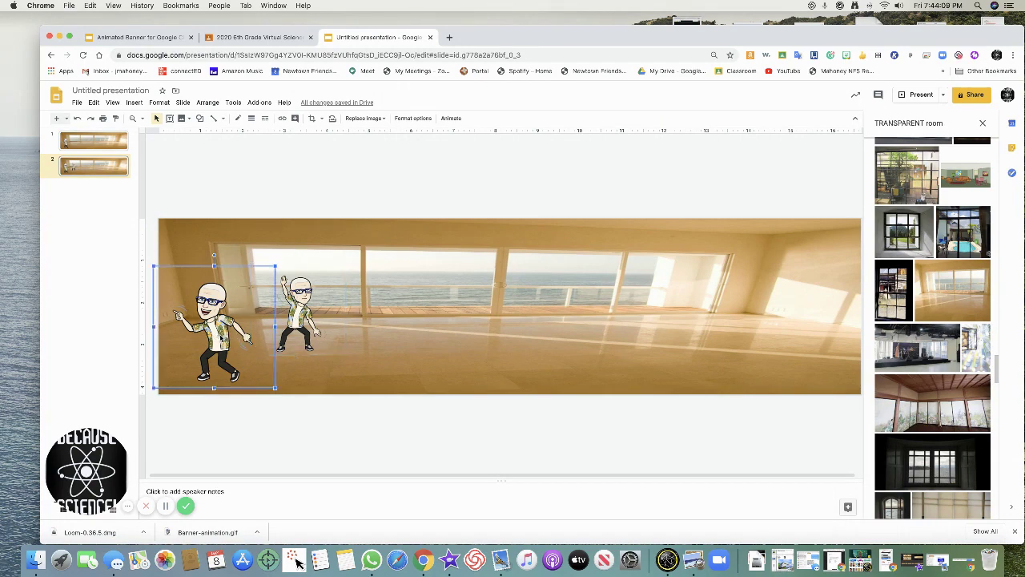
key(BackSpace)
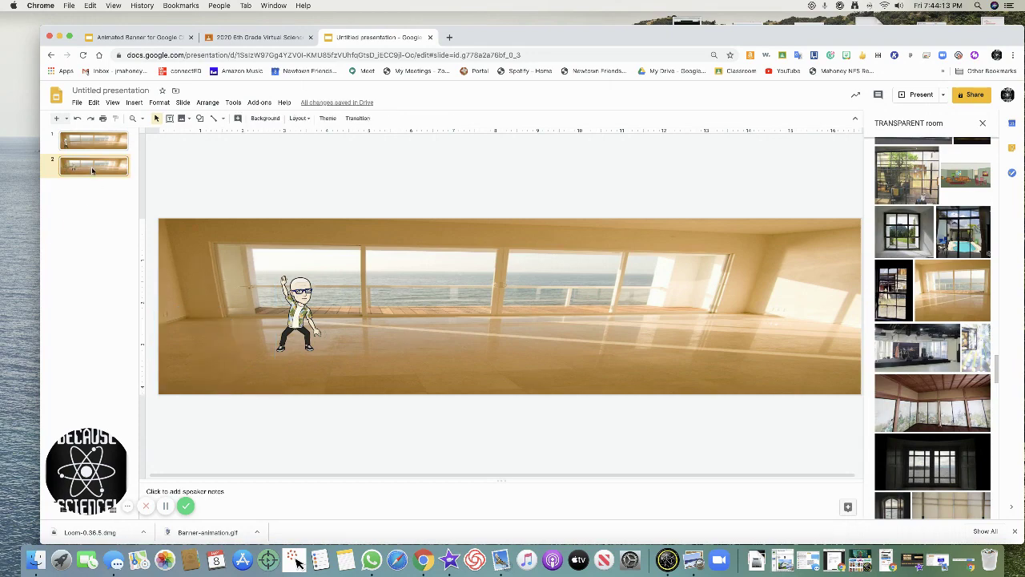
right_click(91, 166)
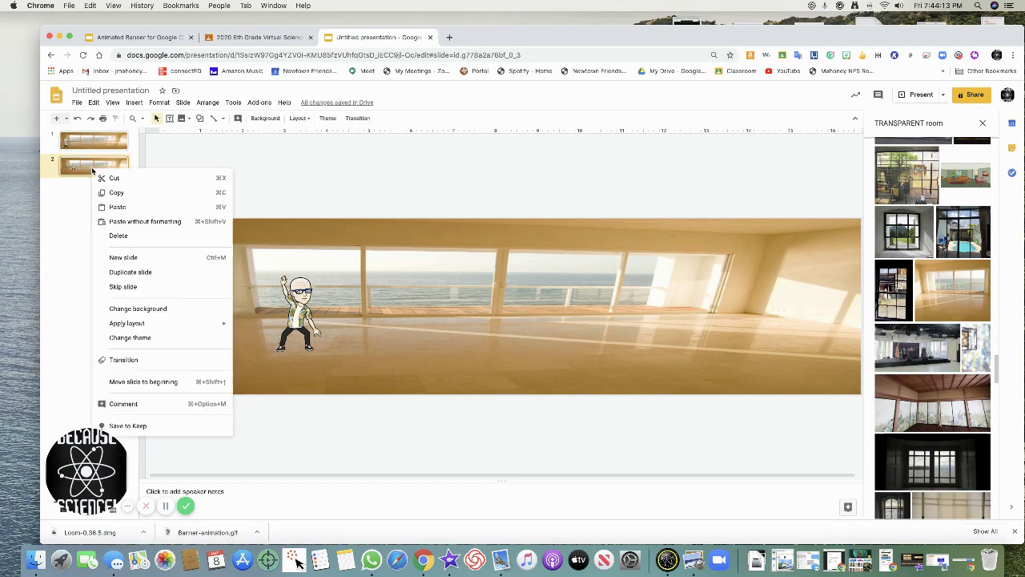
click(112, 272)
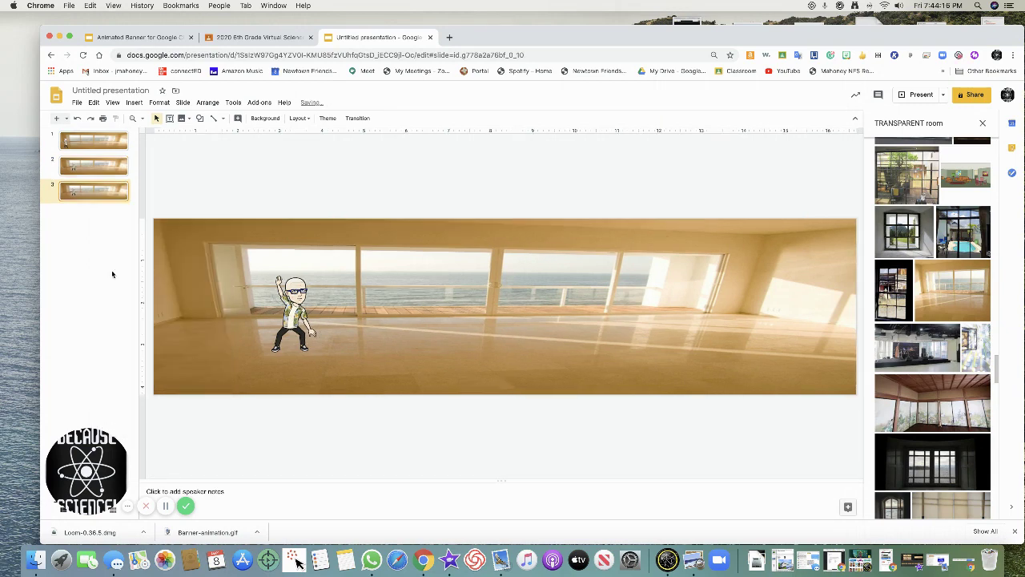
Search Bitmoji for "dance" and add the breakdancing pose to slide 3, shrunk and placed right of the arm-raised character.
click(846, 56)
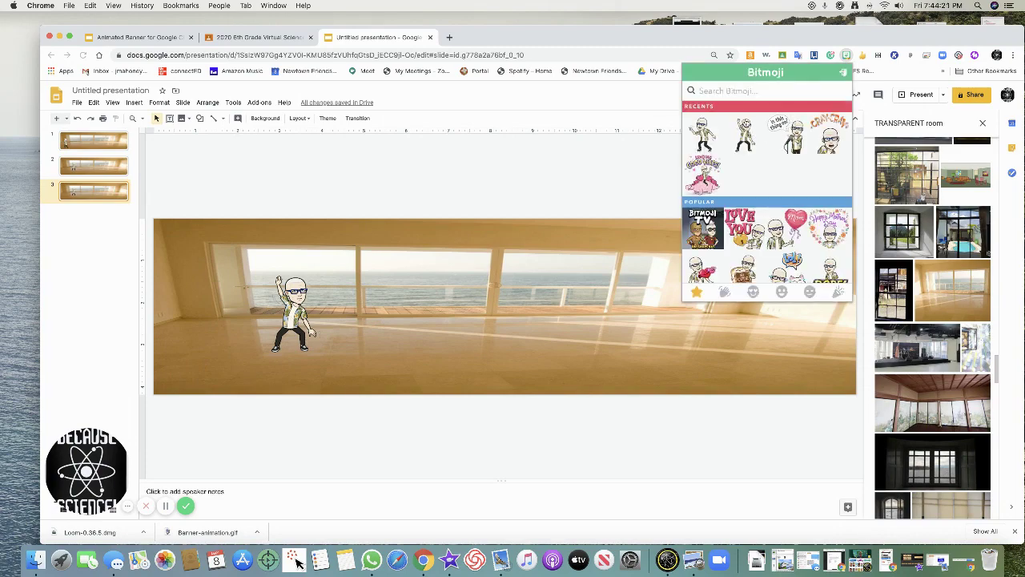
click(728, 90)
text(dance)
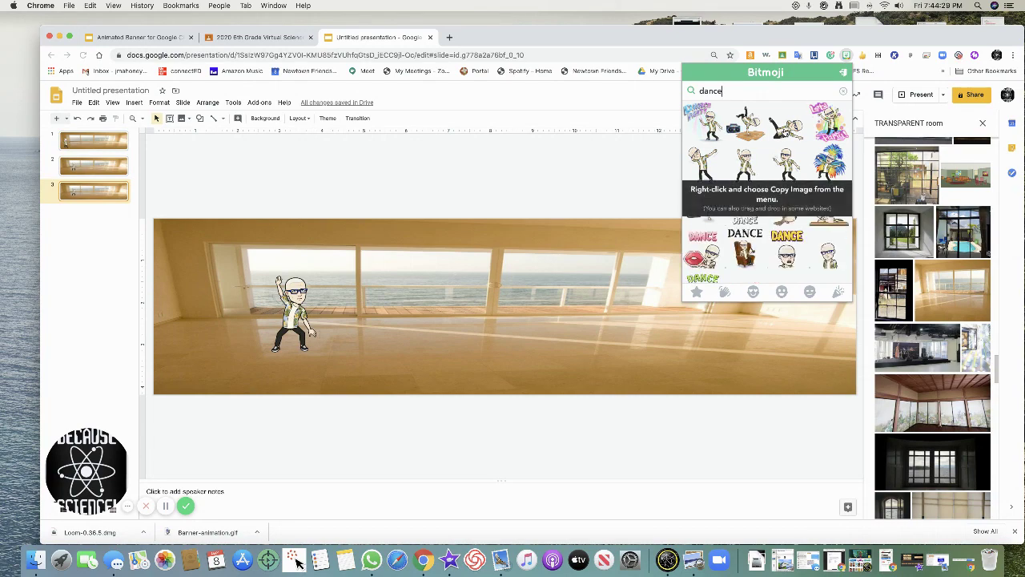
drag(787, 124, 407, 323)
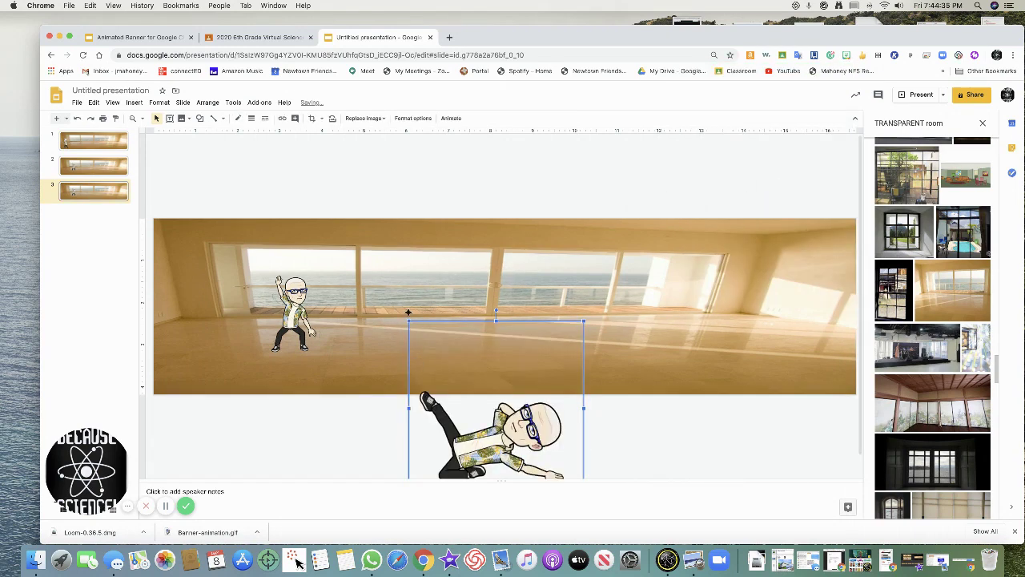
drag(438, 342, 395, 296)
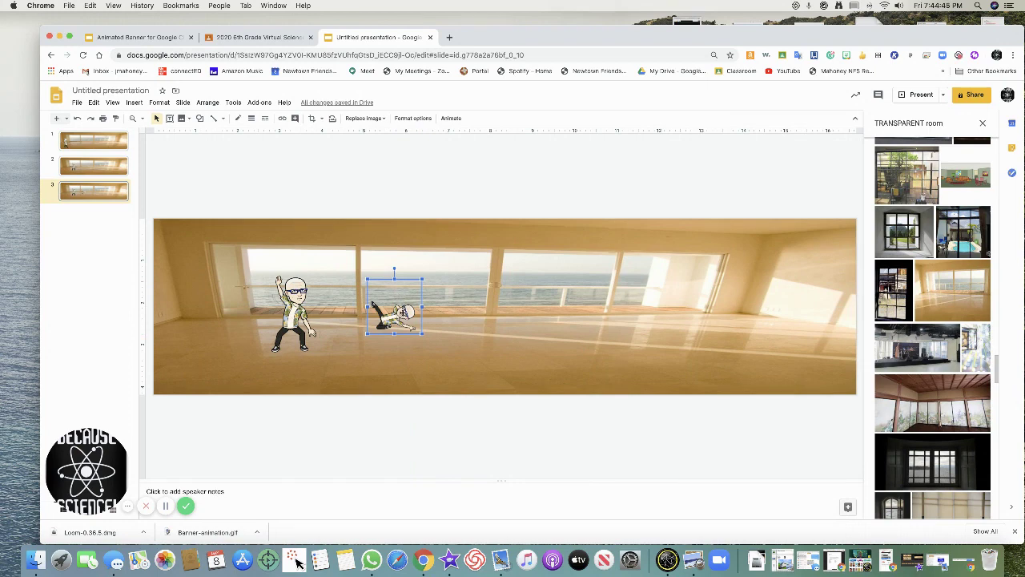
Flip the breakdancing Bitmoji on slide 3 horizontally.
right_click(404, 318)
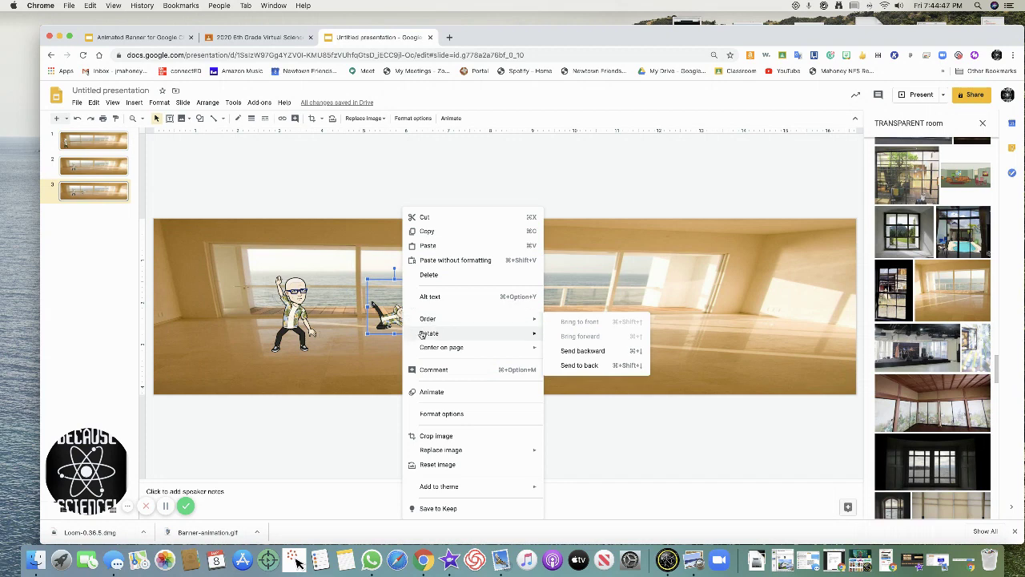
mouse_move(426, 333)
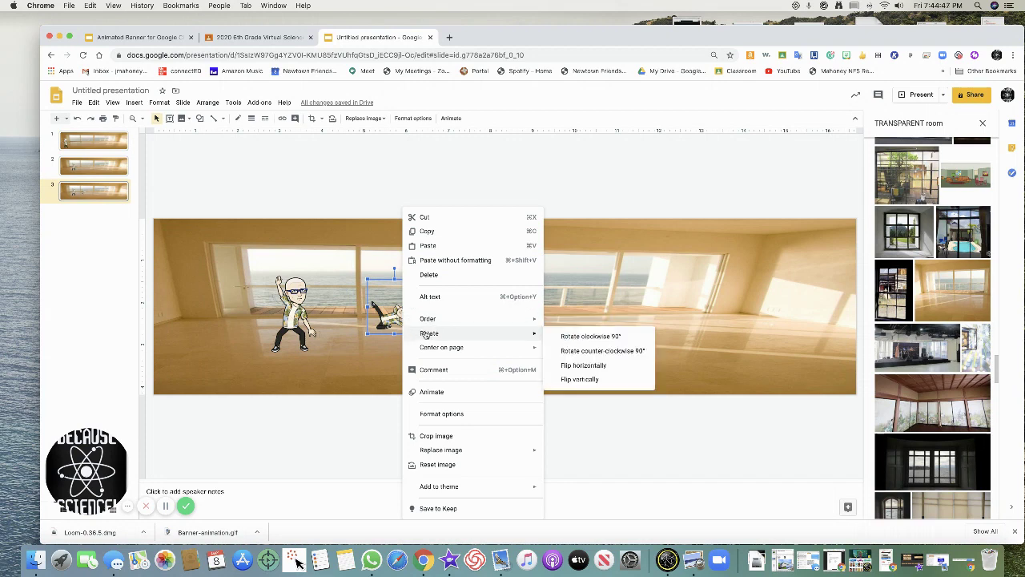
click(580, 366)
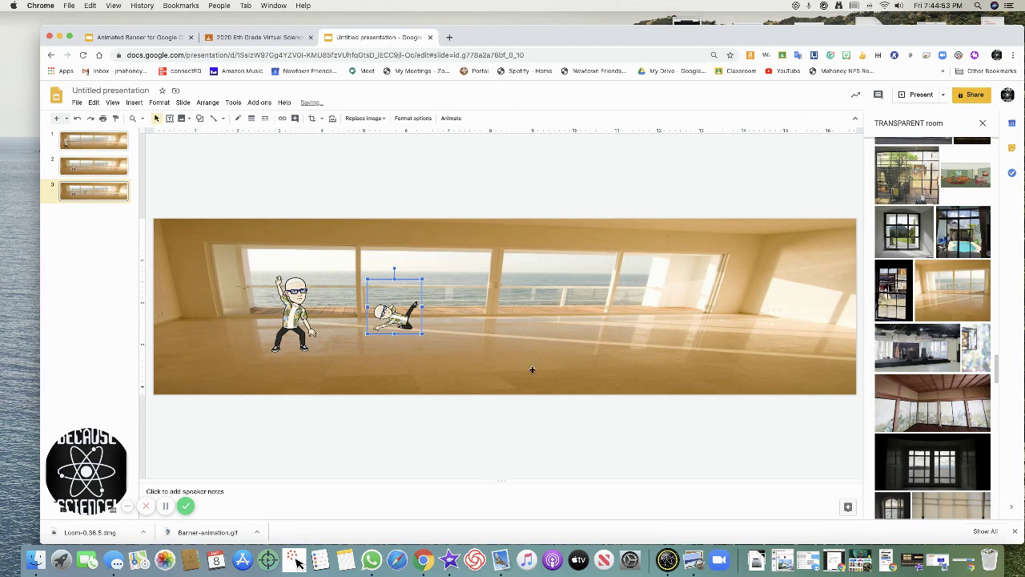
Delete the arm-raised Bitmoji from slide 3 and duplicate that slide as the fourth frame.
click(303, 315)
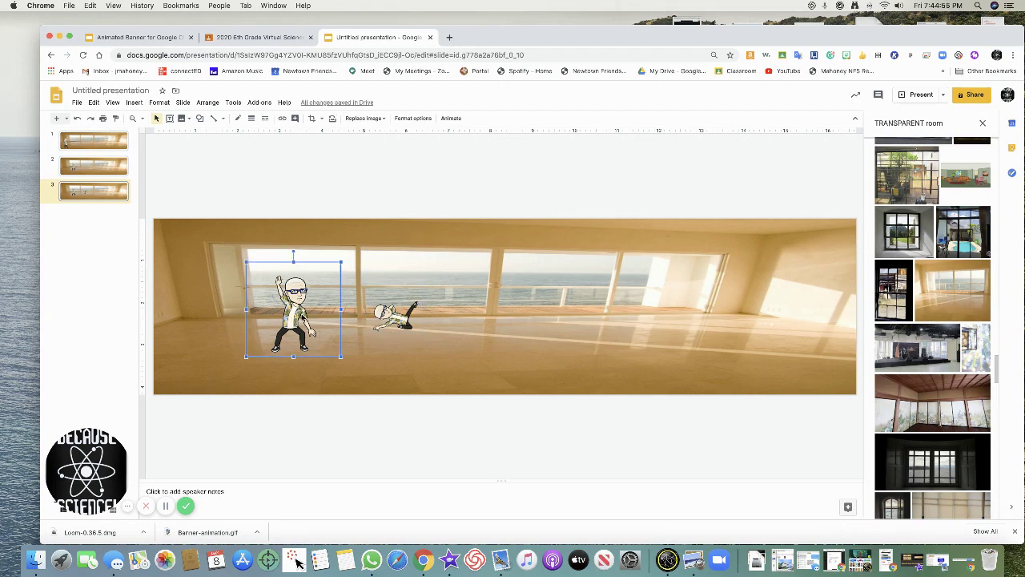
key(Delete)
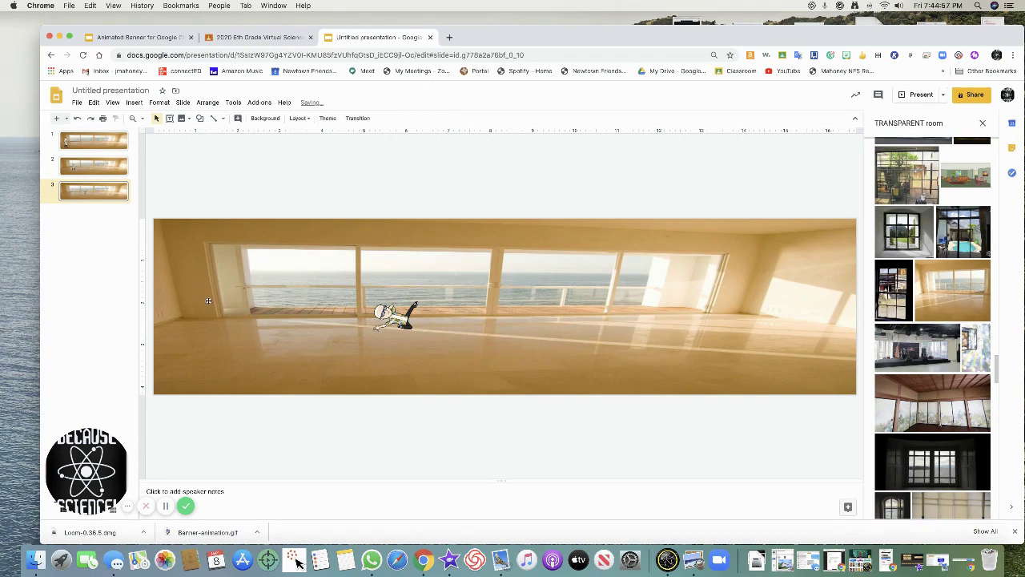
right_click(91, 194)
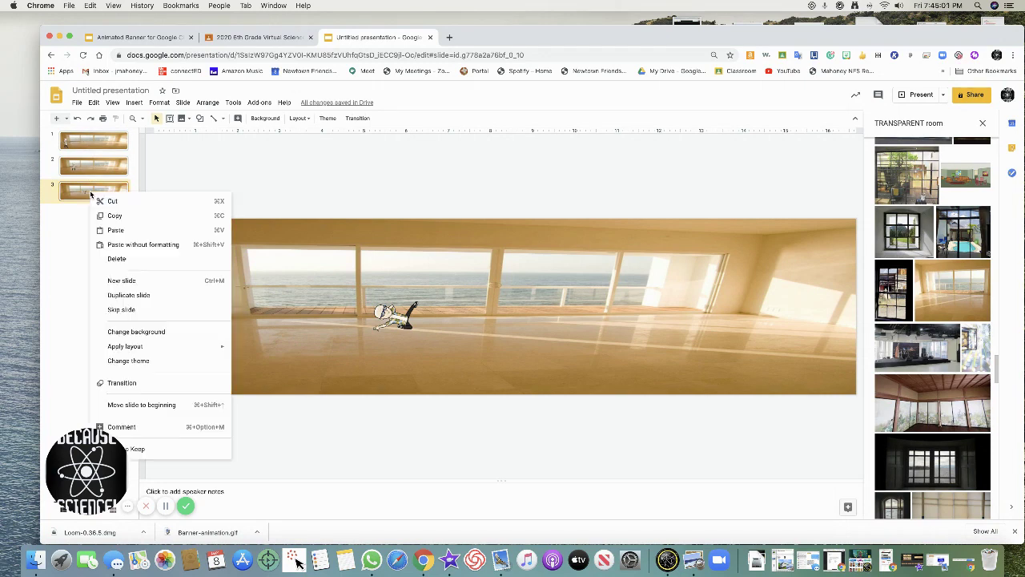
click(119, 298)
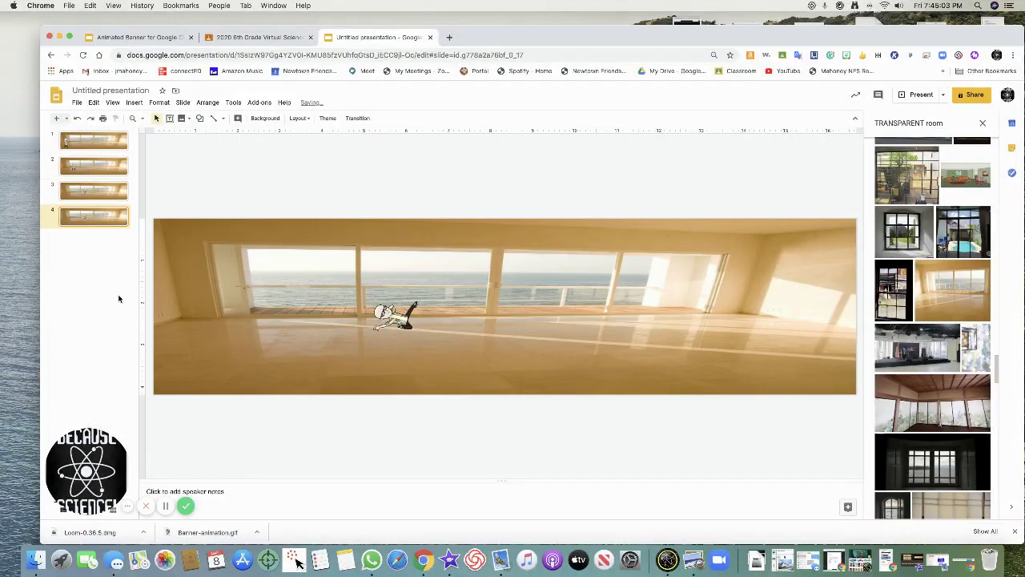
Add the recent breakdancing Bitmoji to slide 4, shrunk smaller than the existing one and placed near the middle of the window wall.
click(847, 56)
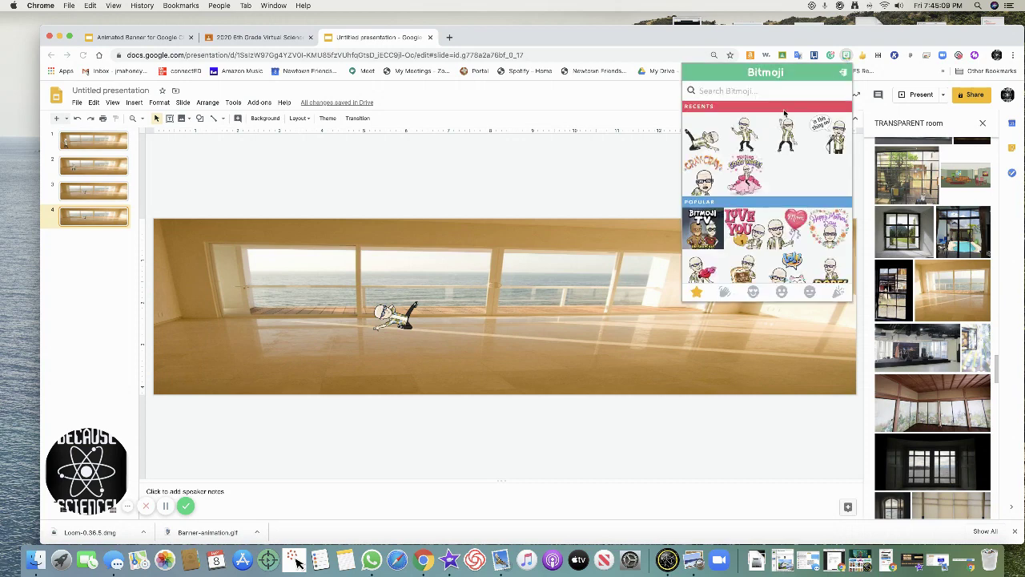
drag(703, 137, 481, 322)
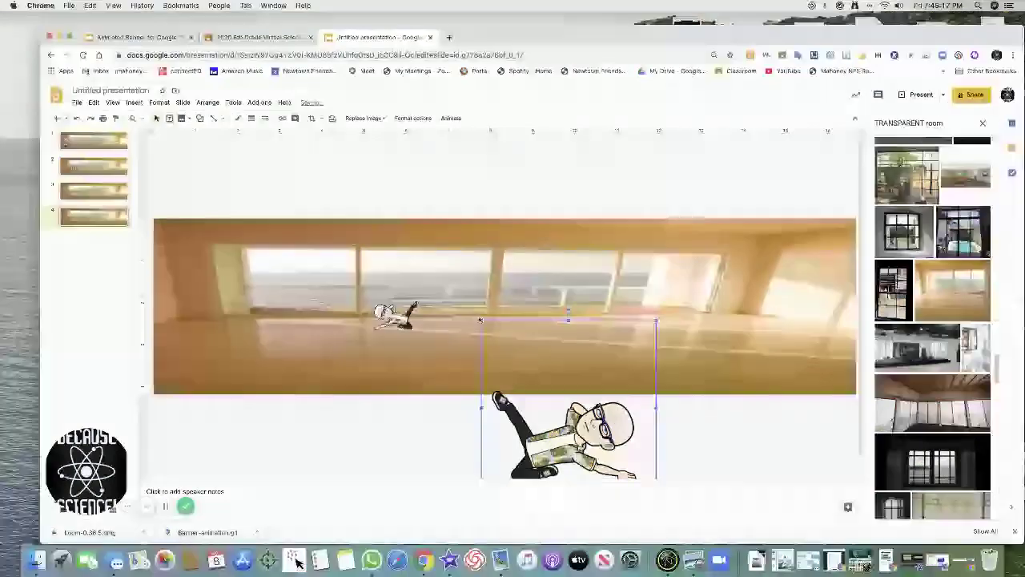
drag(481, 321, 588, 426)
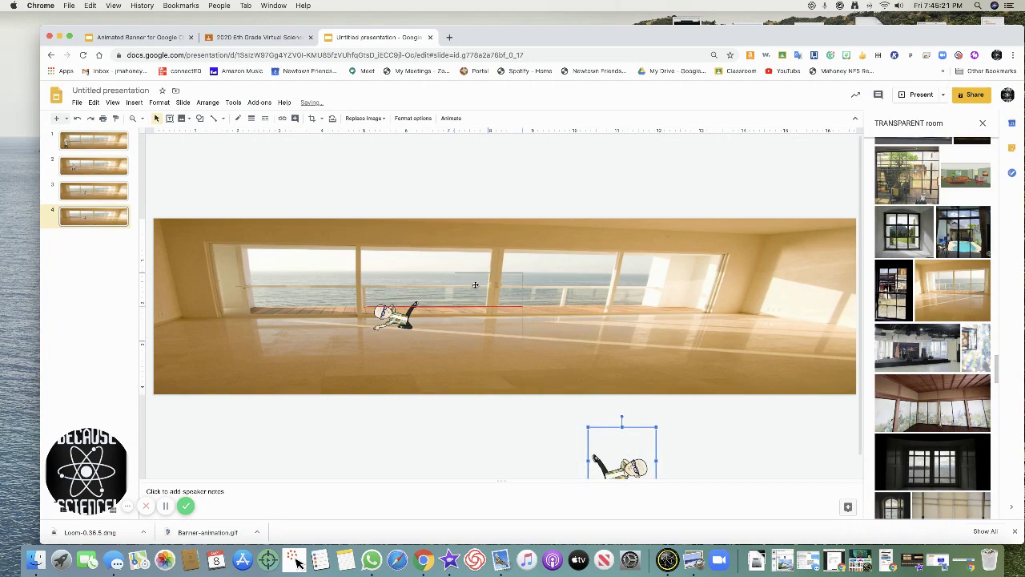
drag(477, 286, 478, 292)
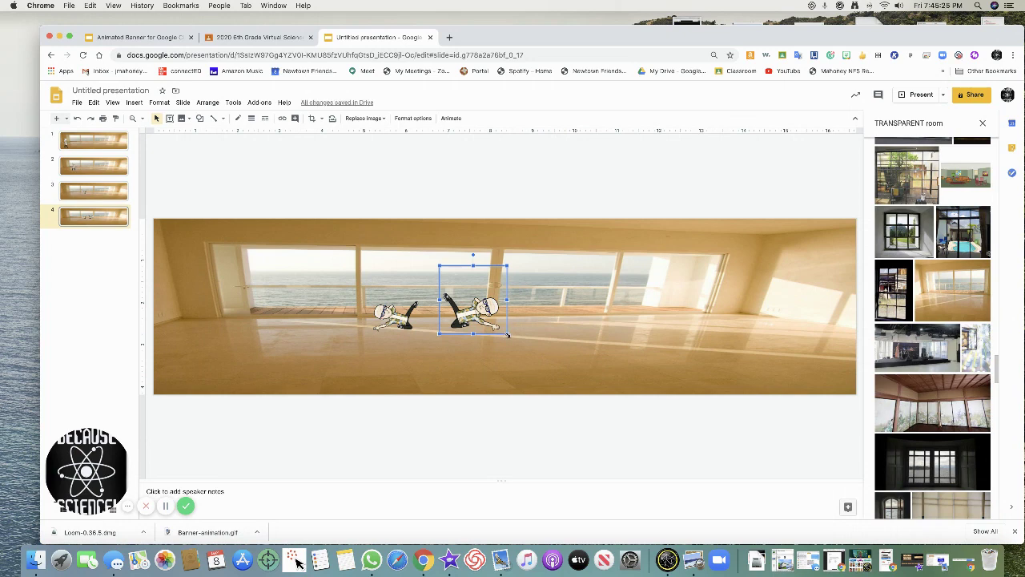
drag(507, 334, 502, 306)
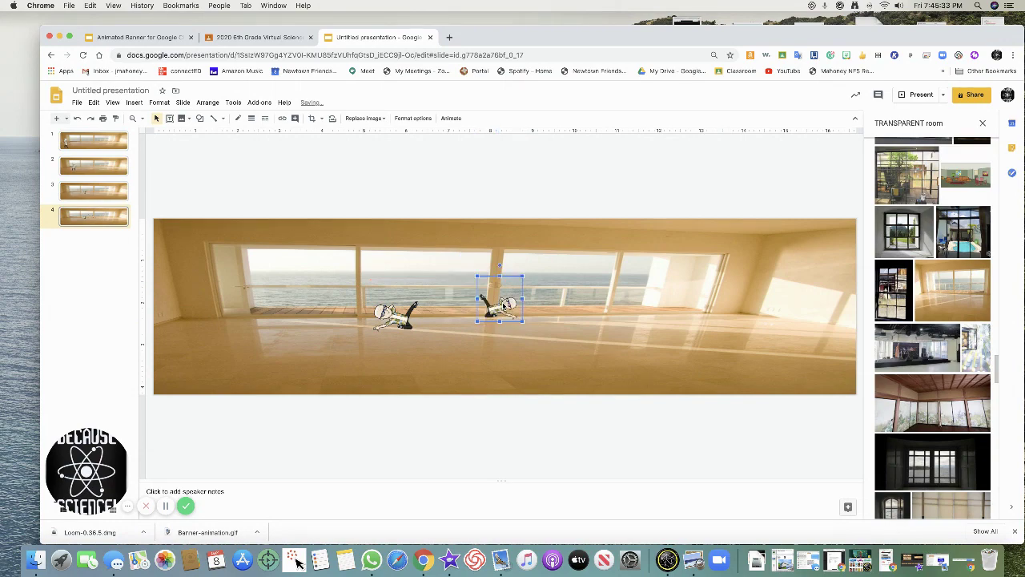
Flip the new, smaller breakdancing Bitmoji horizontally and delete the larger copied one from slide 4.
right_click(502, 306)
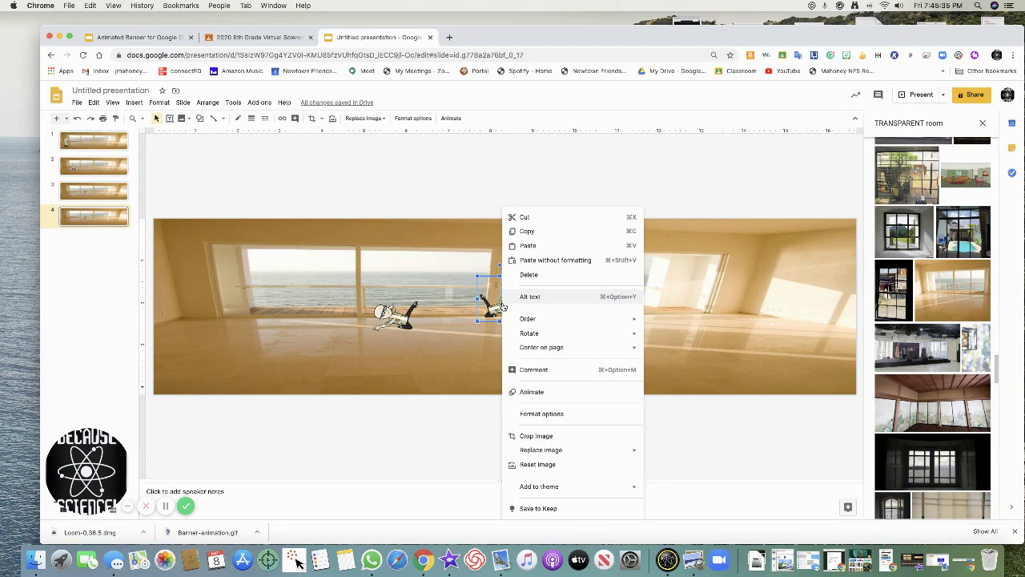
mouse_move(572, 334)
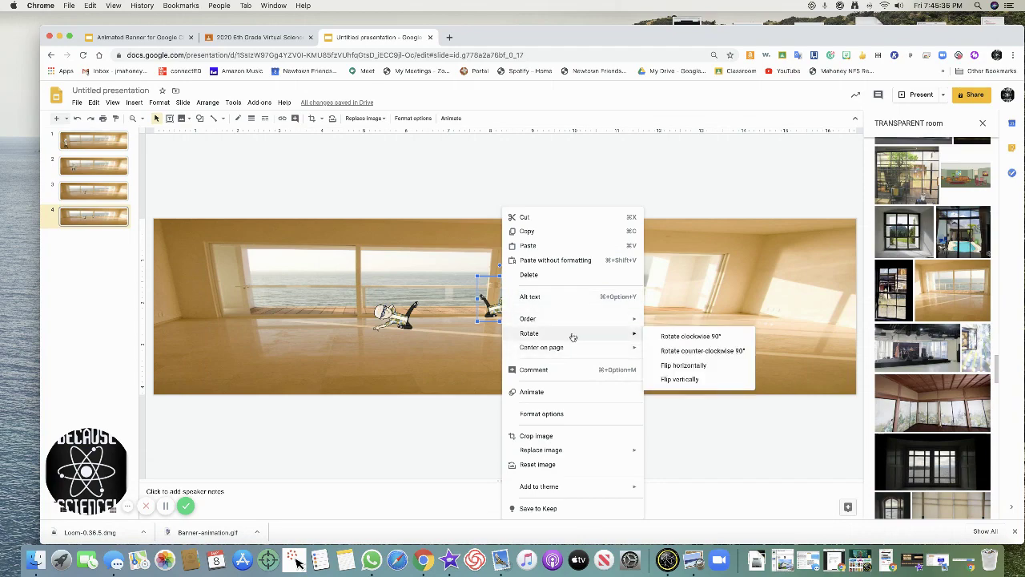
click(678, 366)
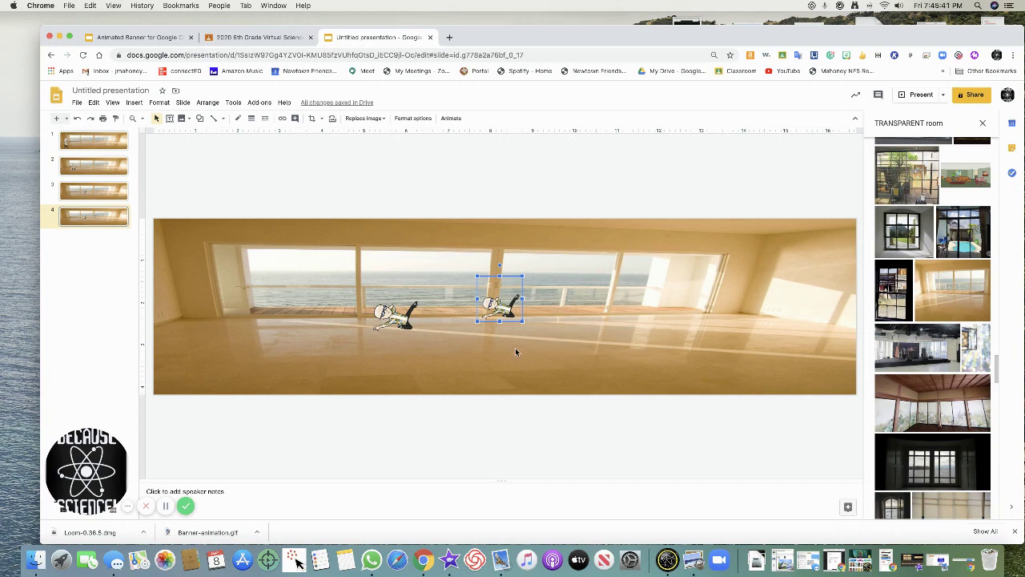
click(393, 319)
key(BackSpace)
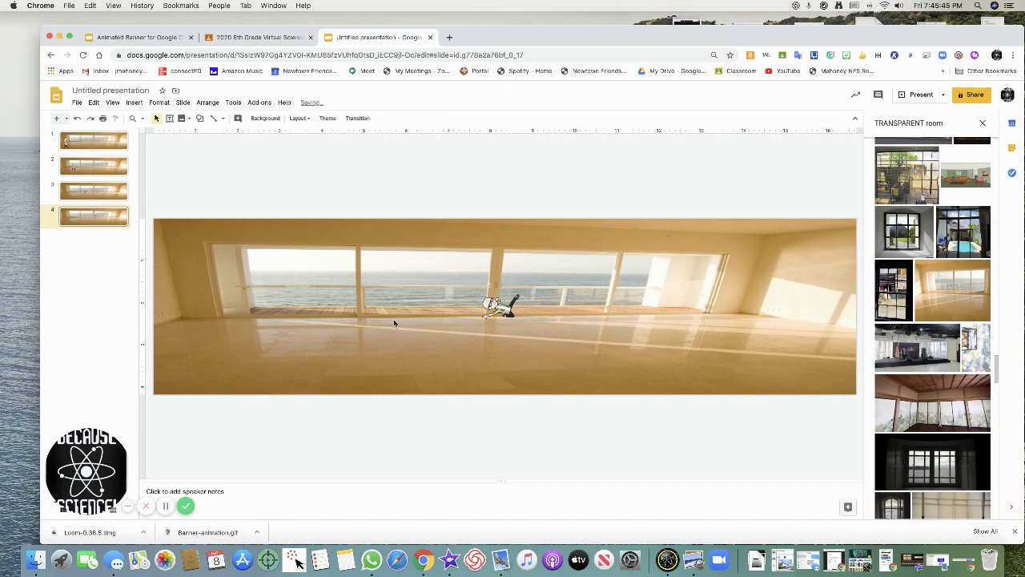
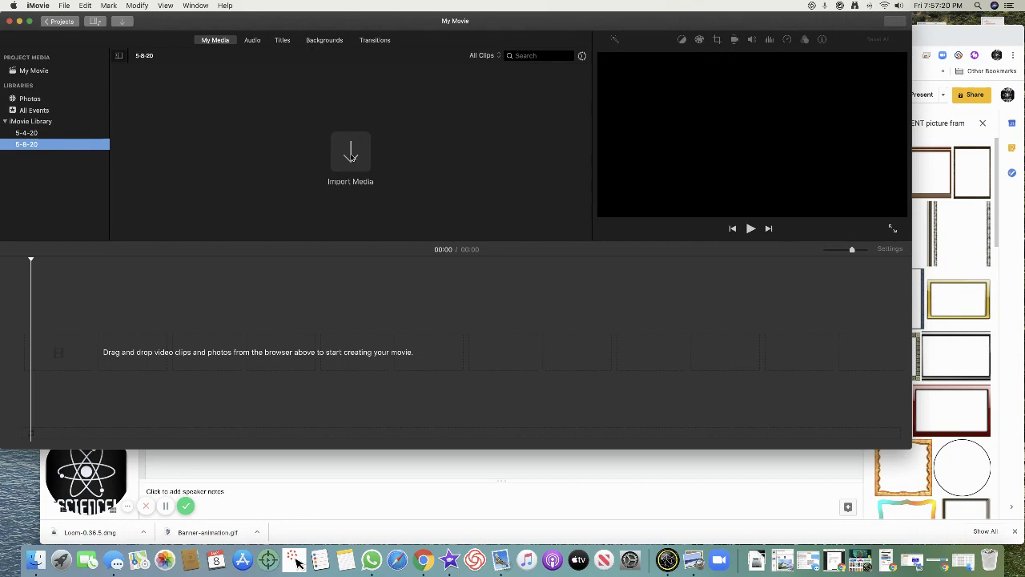
Import the seven most recent frame screenshots from the Desktop into the 5-8-20 event.
click(351, 157)
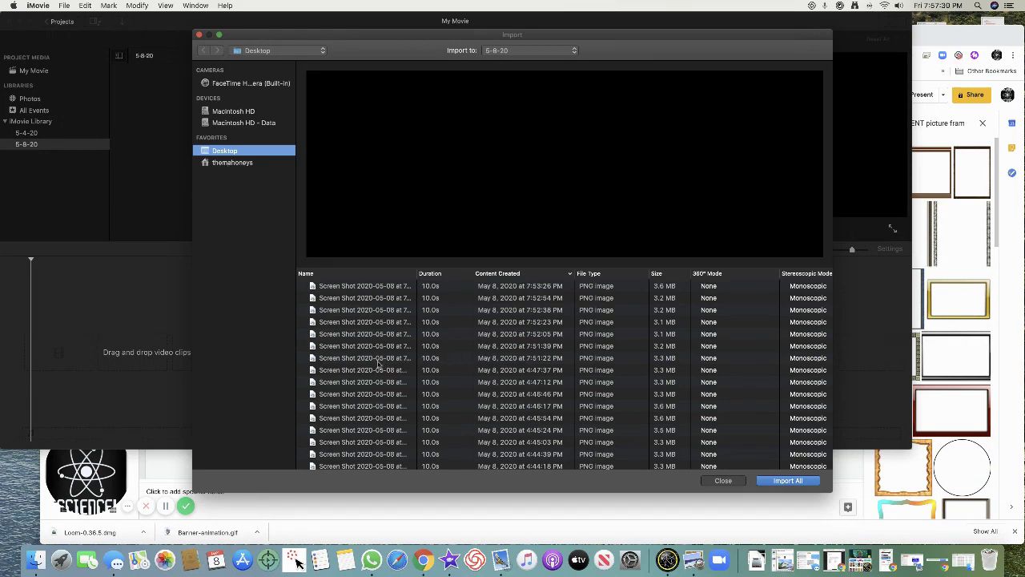
click(362, 288)
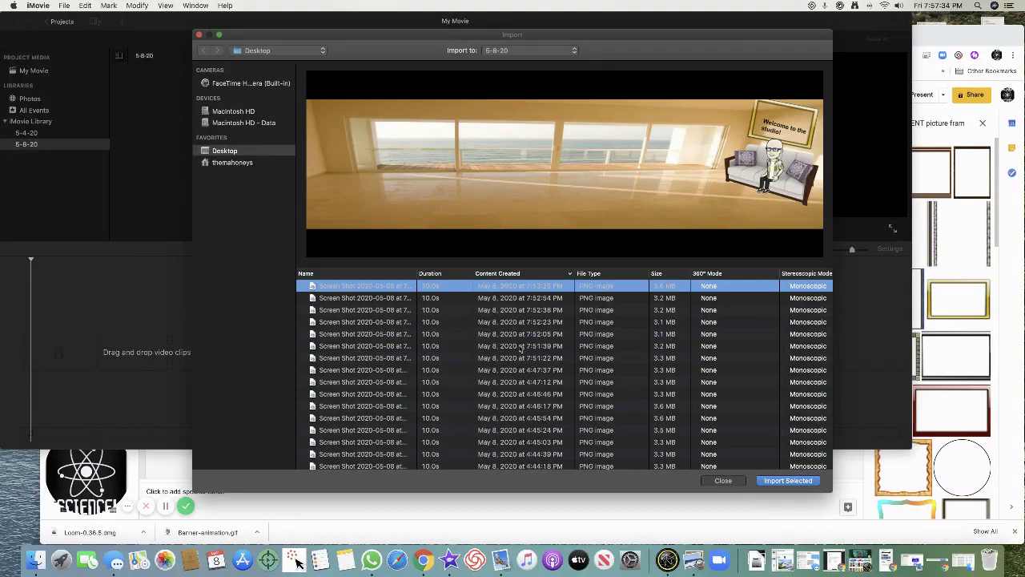
shift+click(343, 360)
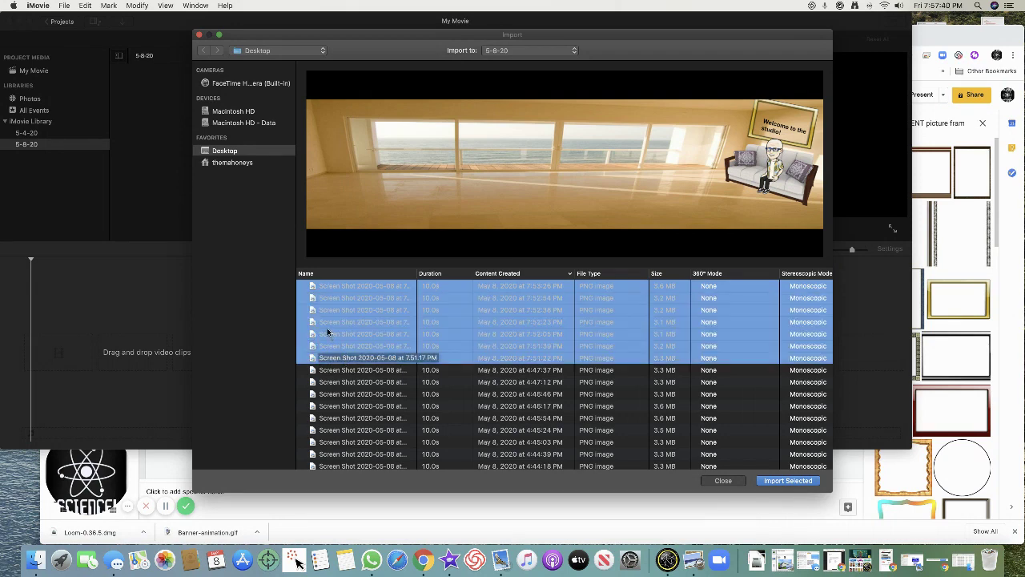
drag(332, 331, 144, 155)
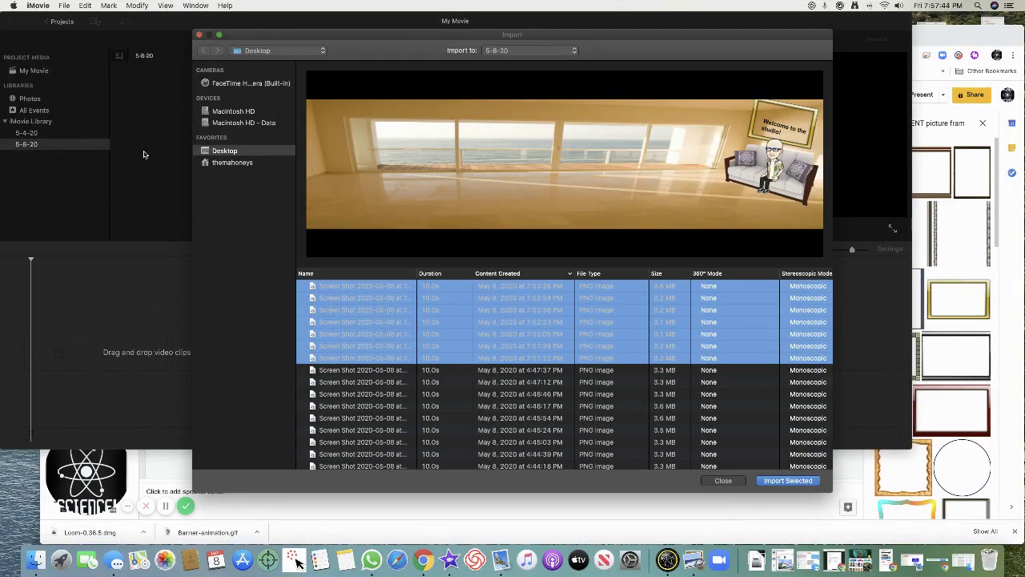
click(785, 480)
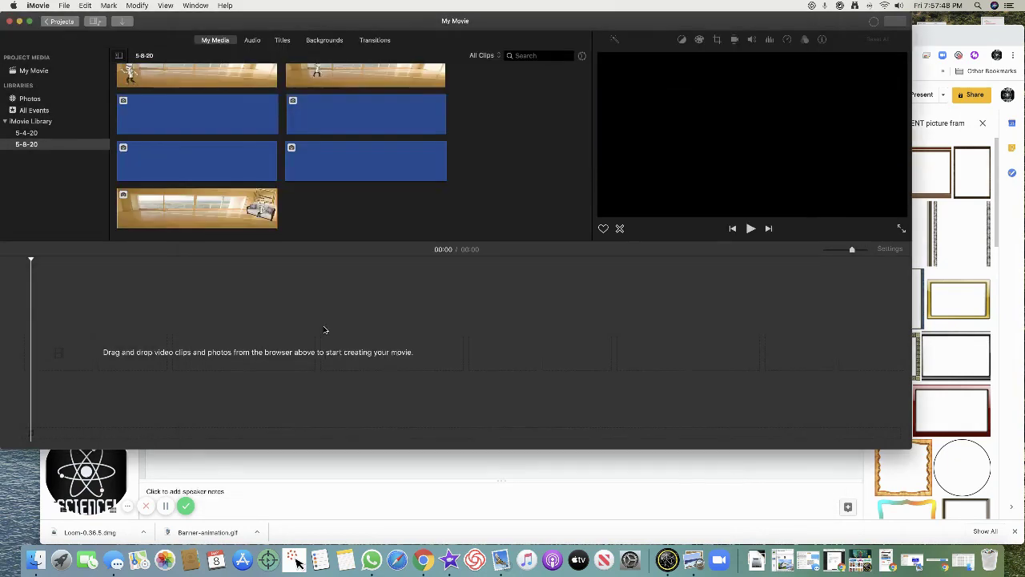
Add all seven imported screenshots to the movie timeline and set their cropping style to Fit.
click(179, 77)
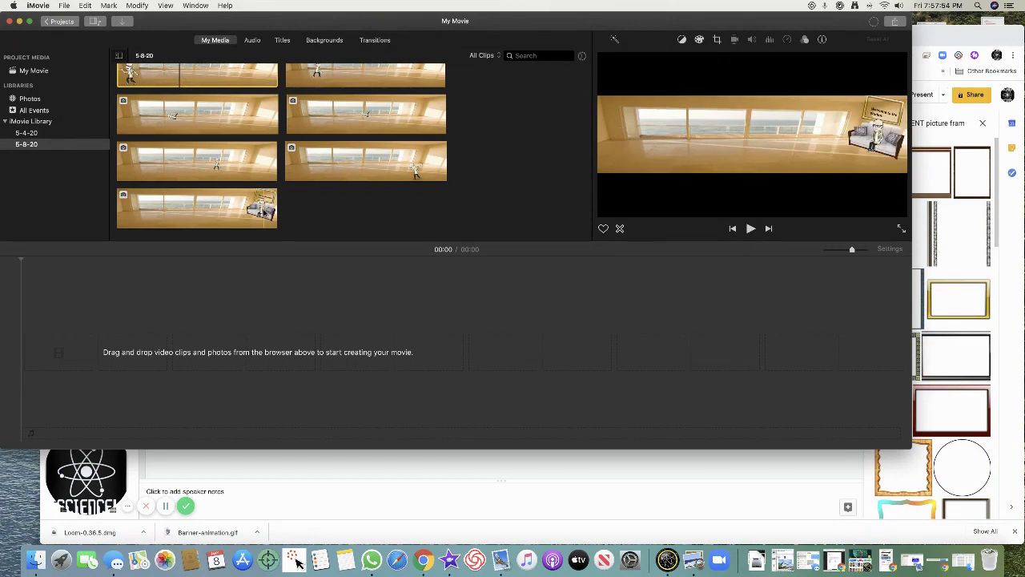
key(super+a)
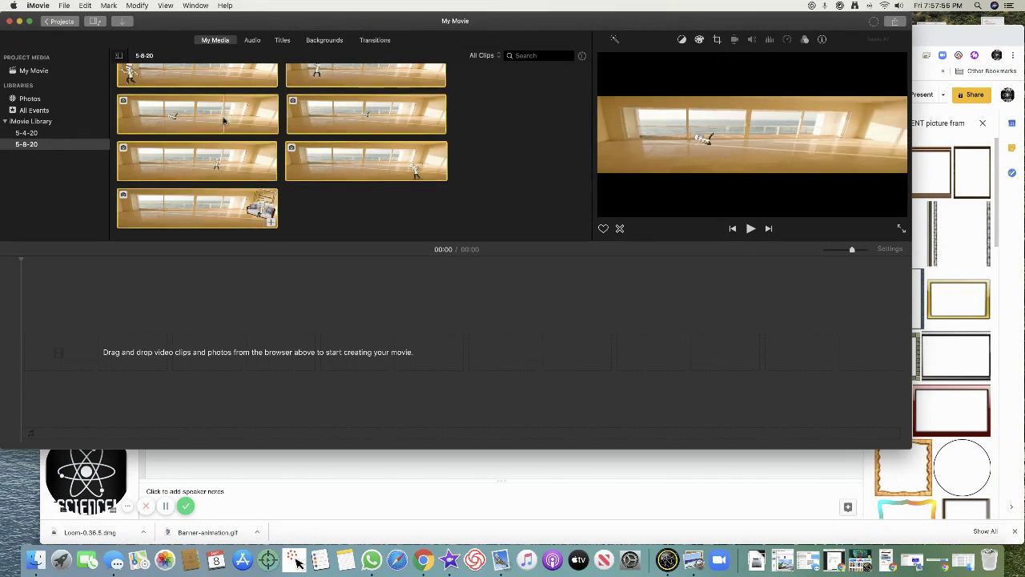
drag(223, 120, 117, 331)
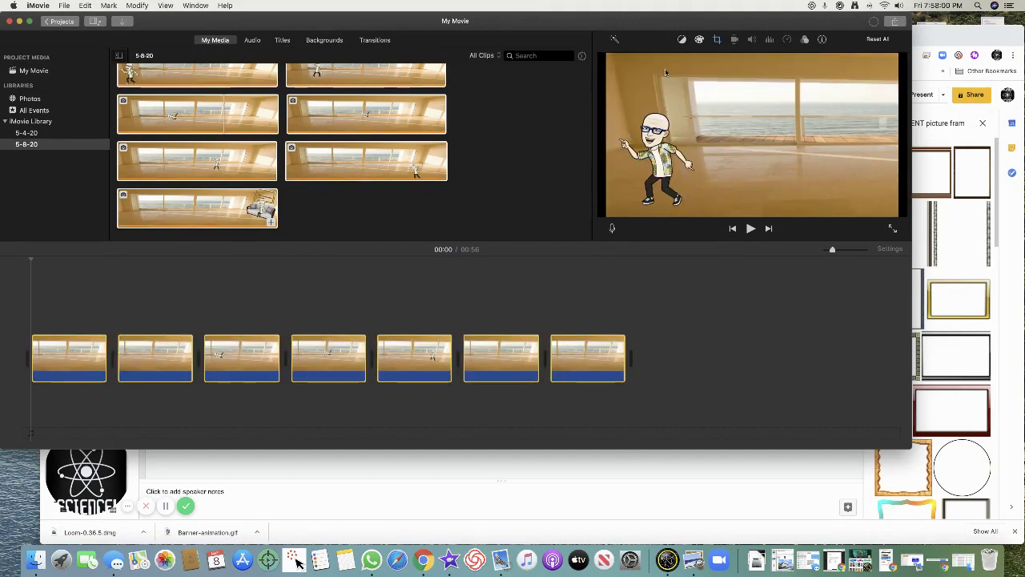
click(718, 41)
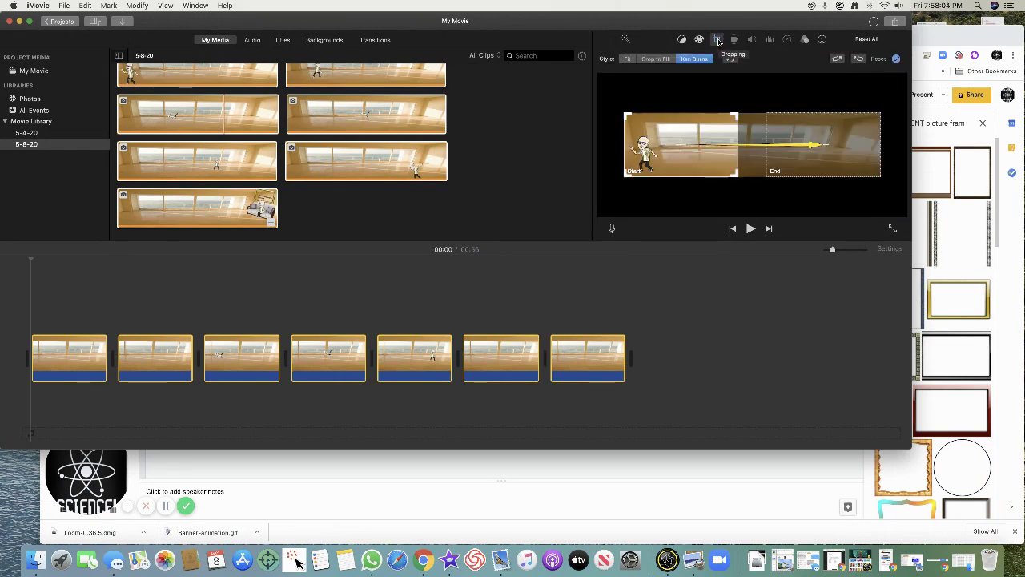
click(628, 60)
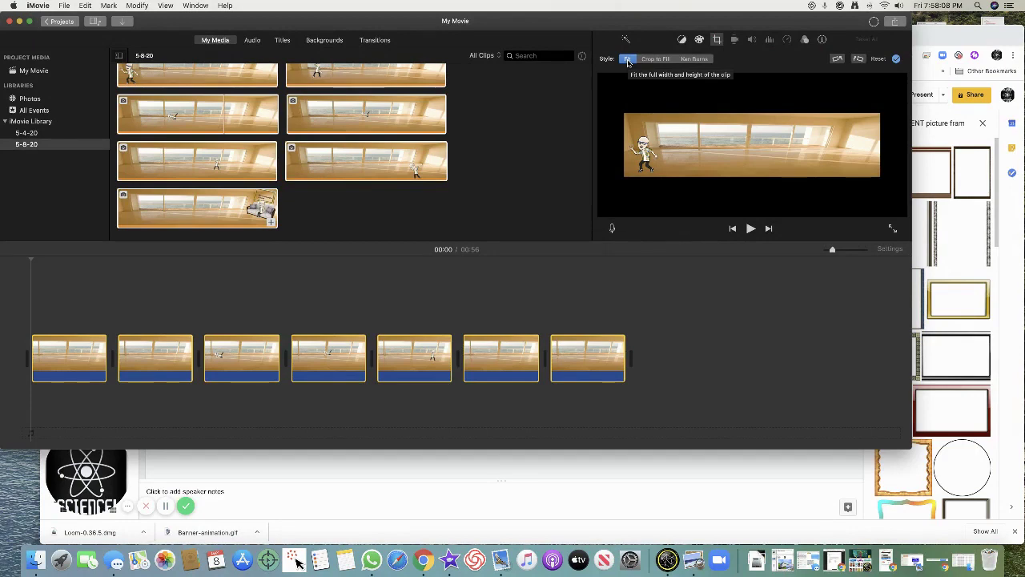
Set the duration of all seven timeline clips to 0.5 seconds and play the movie.
click(823, 40)
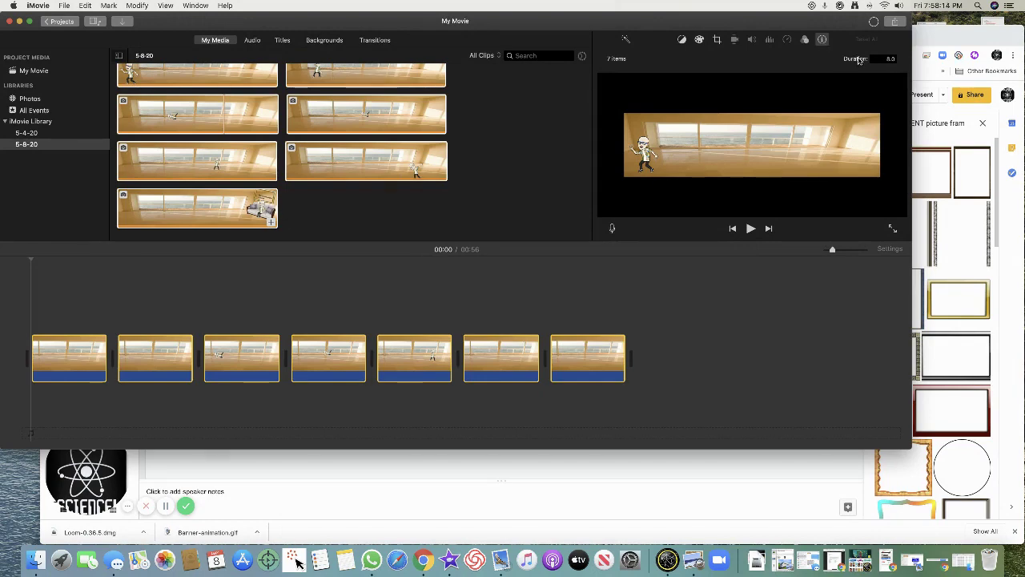
drag(885, 59, 900, 60)
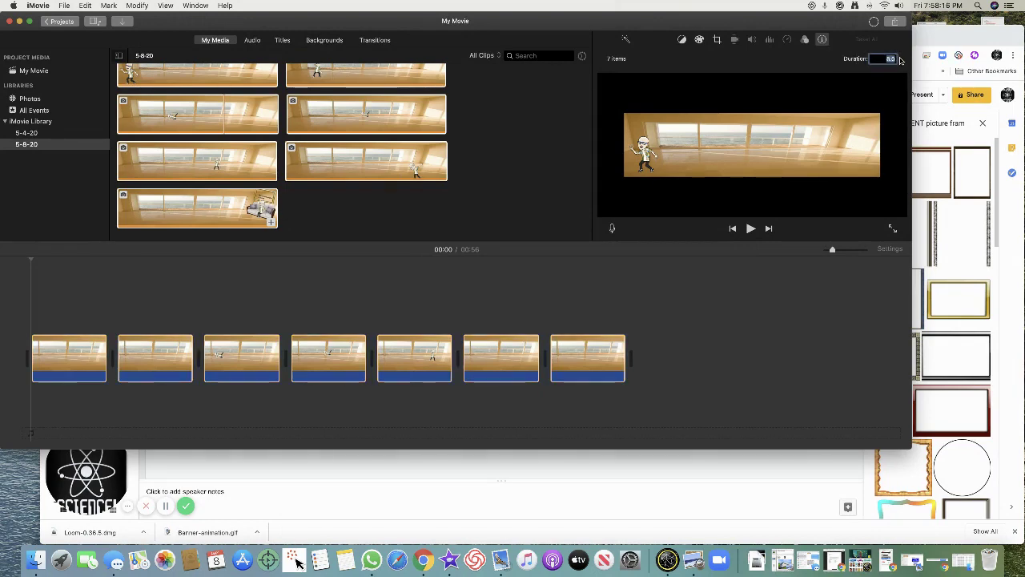
text(0.5)
double_click(889, 58)
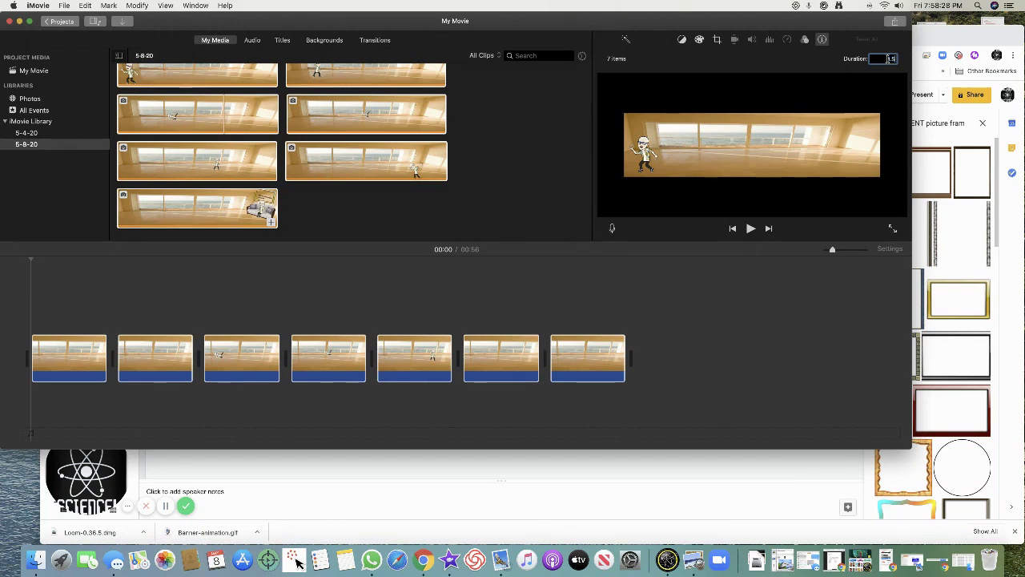
text(3)
key(Return)
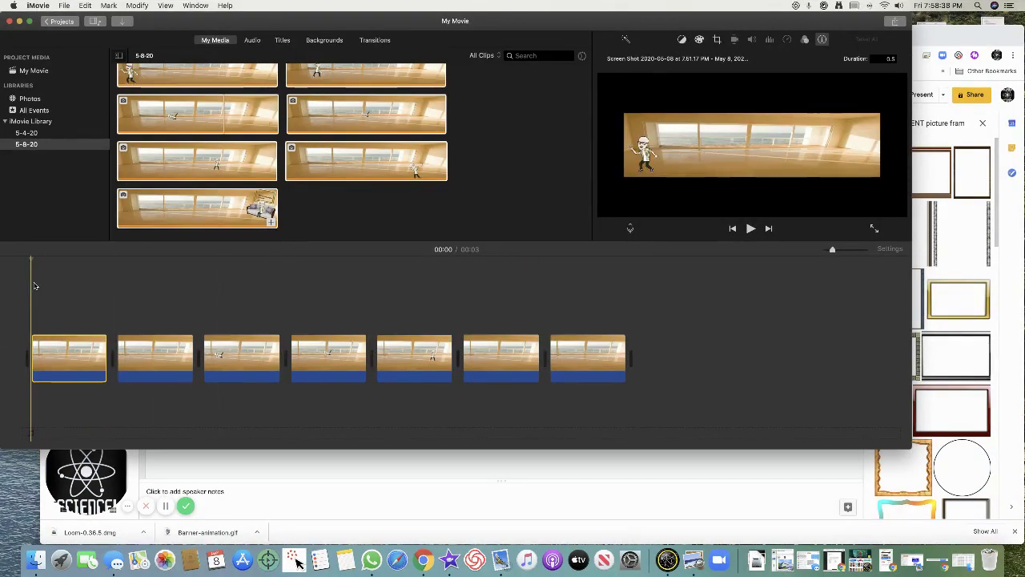
click(750, 232)
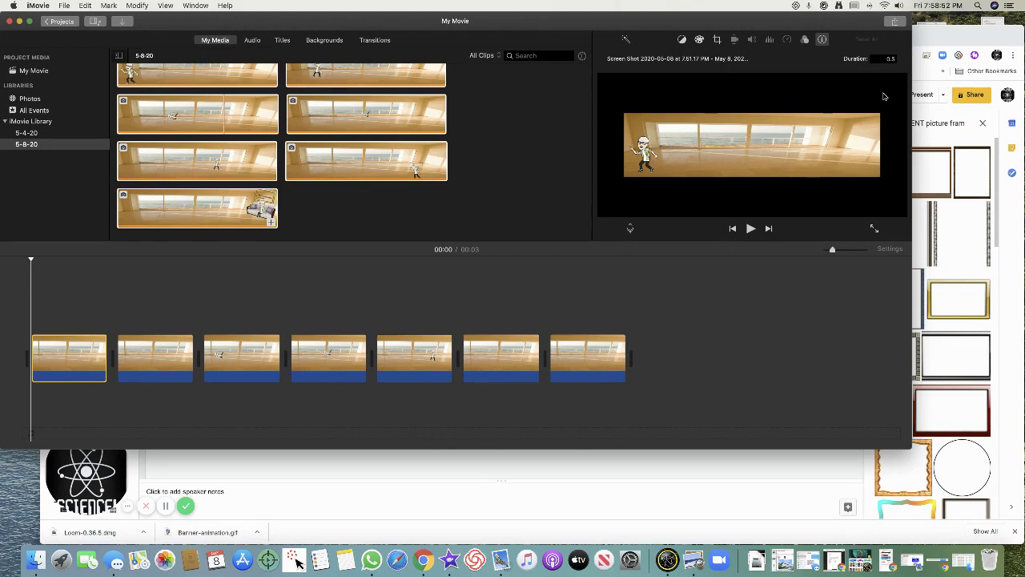
Export the movie as a video file named "Test banner" in Downloads, then minimize the iMovie window.
click(895, 24)
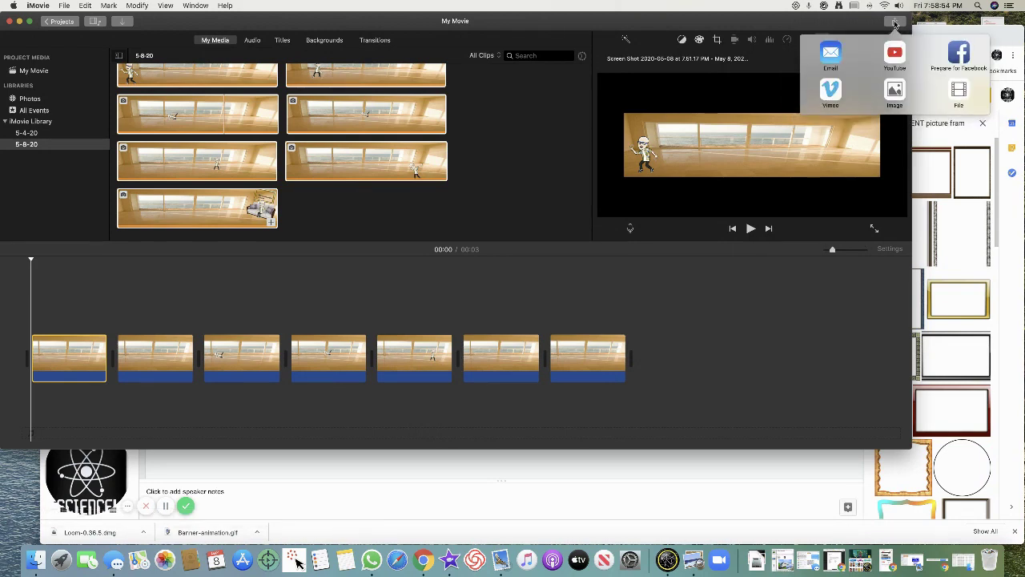
click(958, 94)
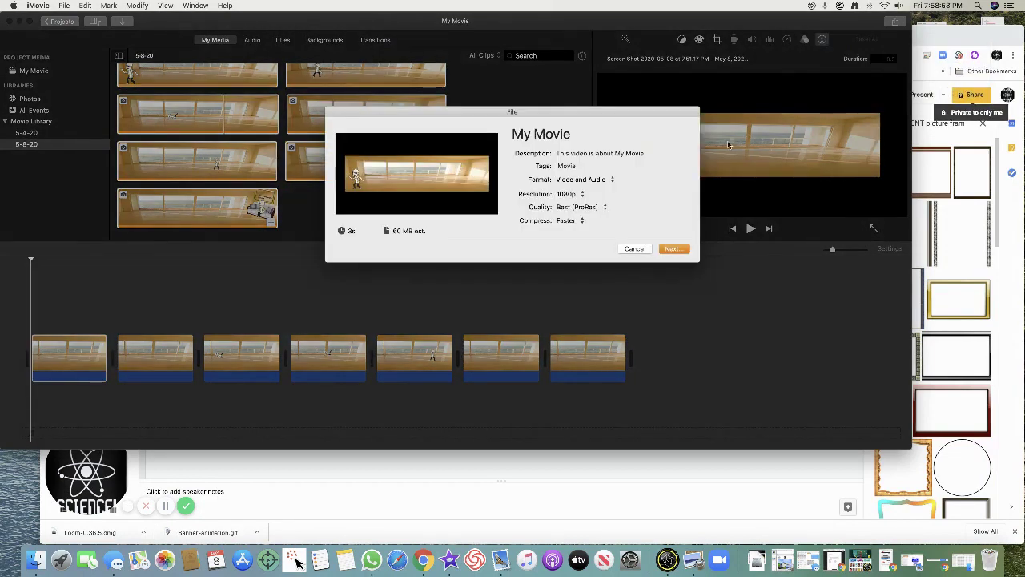
click(673, 249)
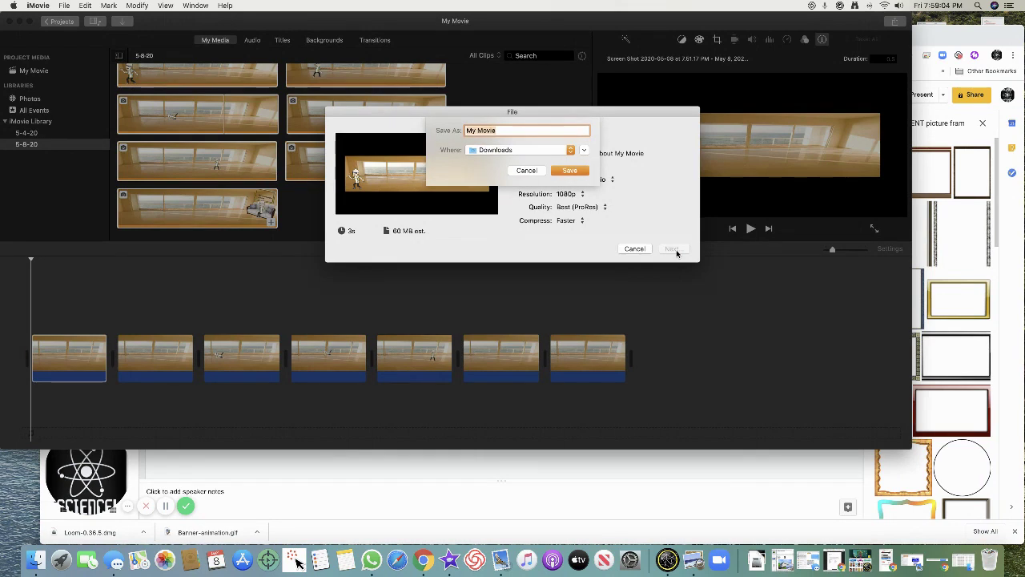
text(Test banner)
click(570, 171)
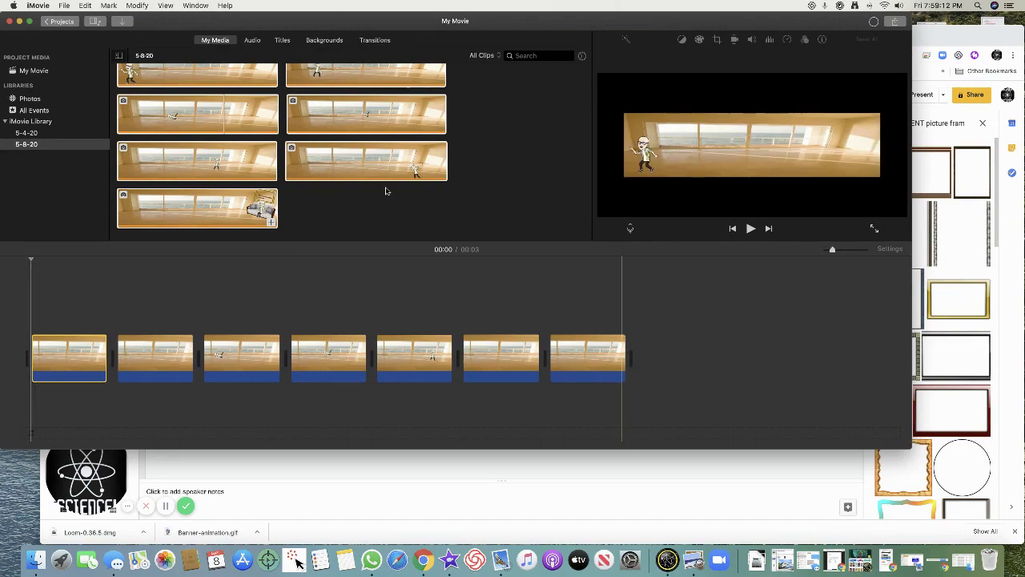
click(20, 22)
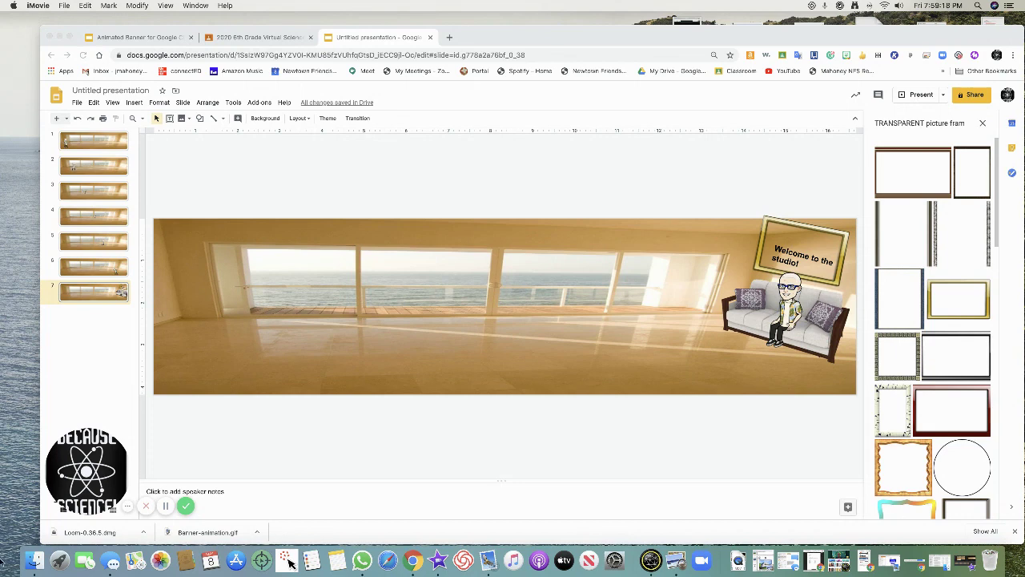
Check the Downloads folder in Finder for the exported Test banner.mov, then put the Finder window away.
click(33, 561)
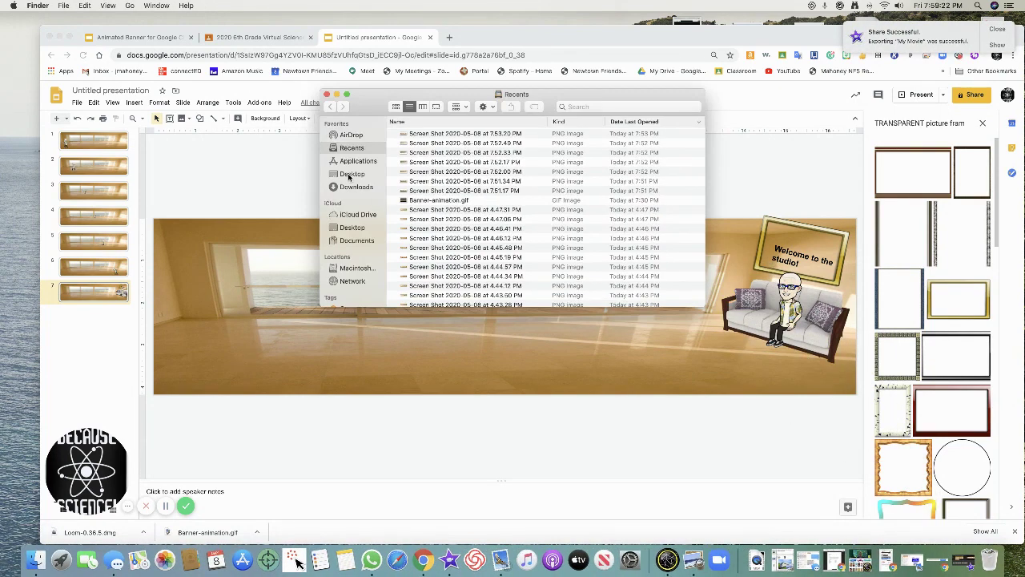
click(352, 187)
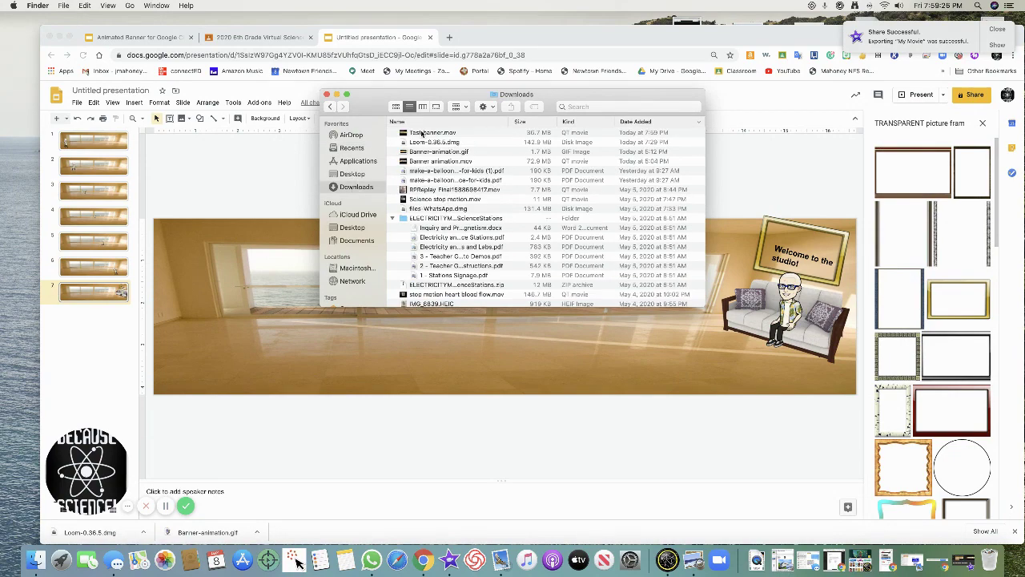
click(337, 94)
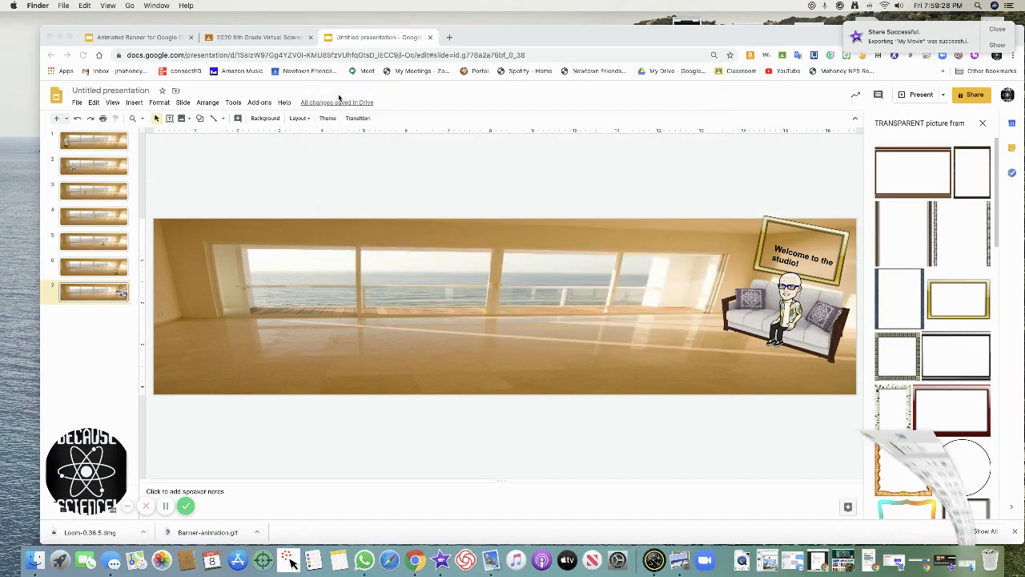
In a new Chrome tab, search Google for "can you convert a .mov to a .gif" and open Convertio's MOV to GIF Converter.
click(450, 38)
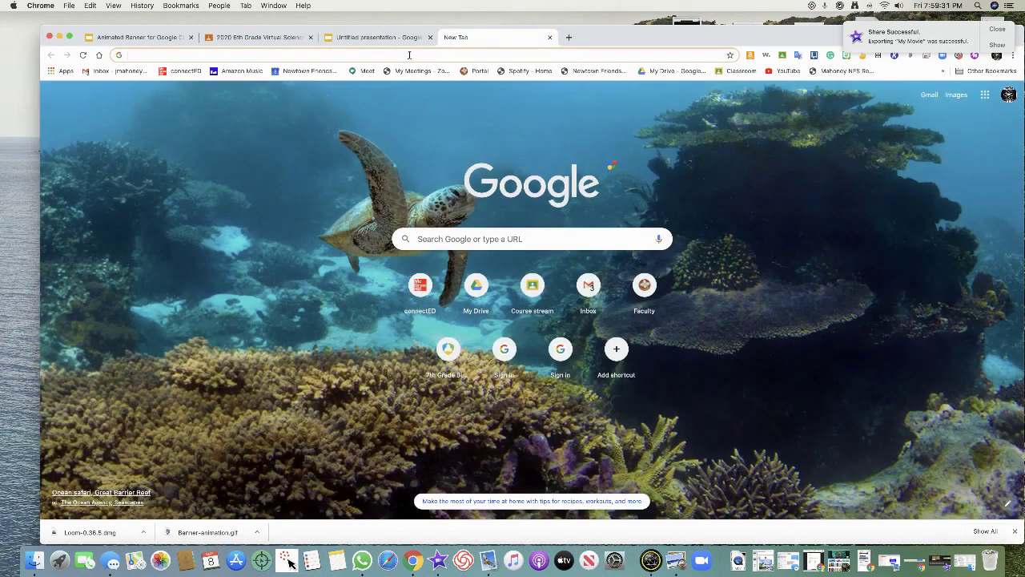
click(408, 55)
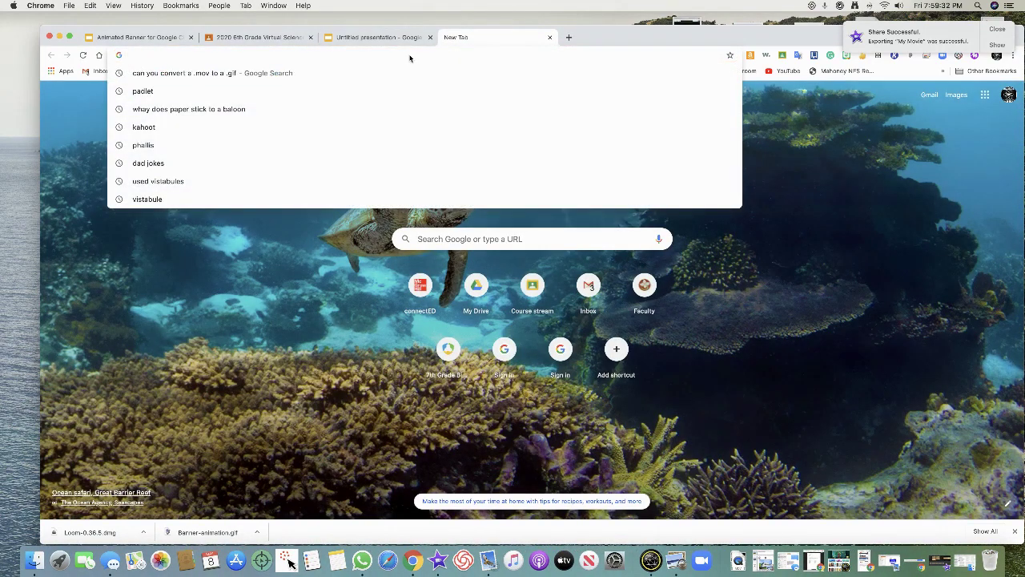
click(202, 72)
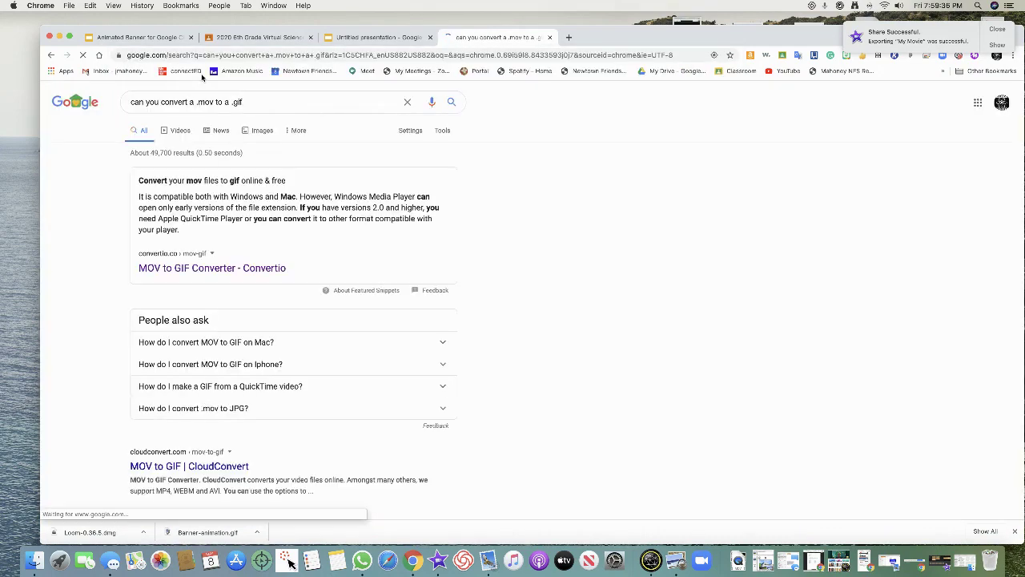
click(263, 269)
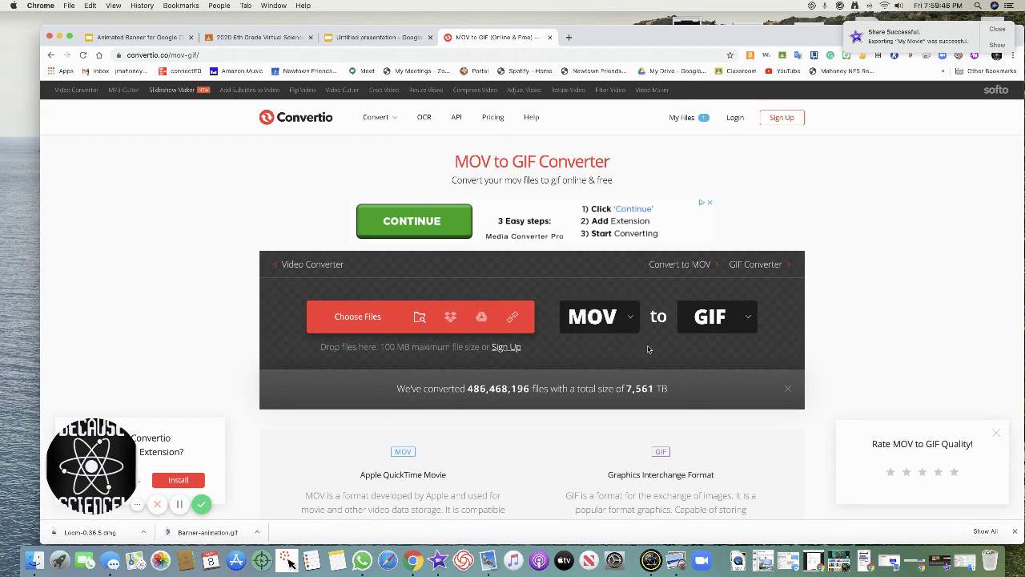
Convert Test banner.mov from Downloads to GIF and download the converted file.
click(417, 318)
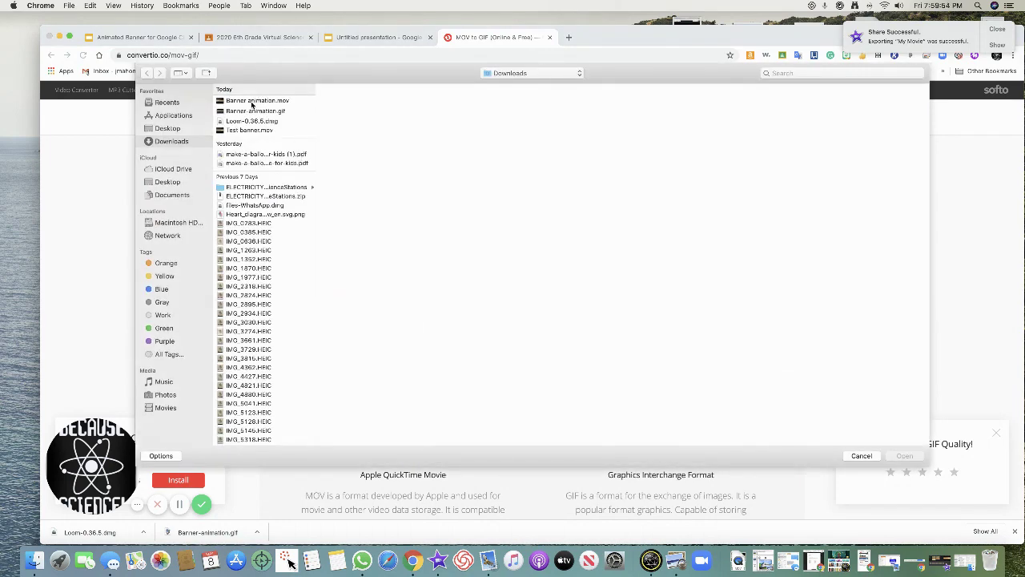
double_click(249, 130)
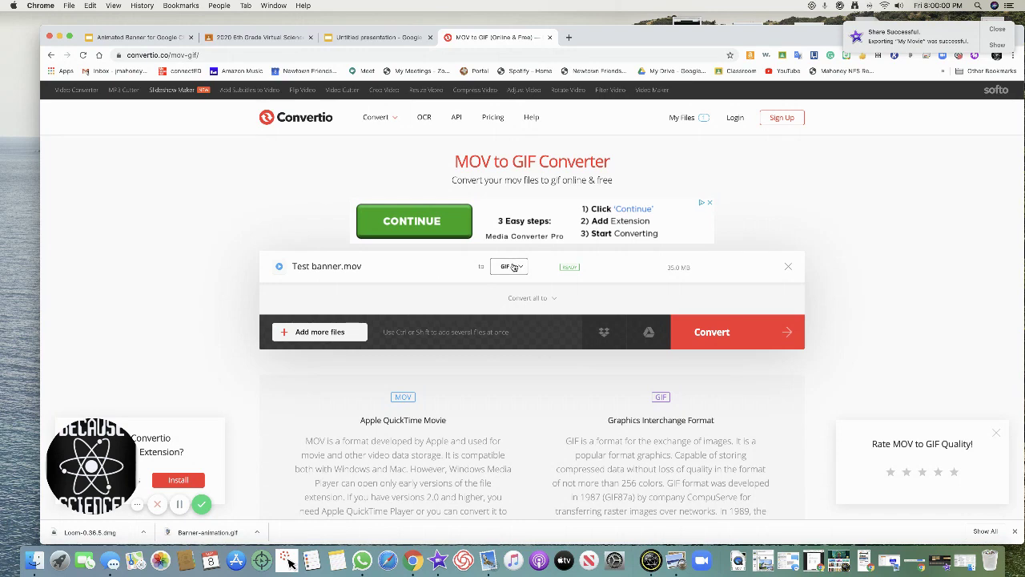
click(723, 334)
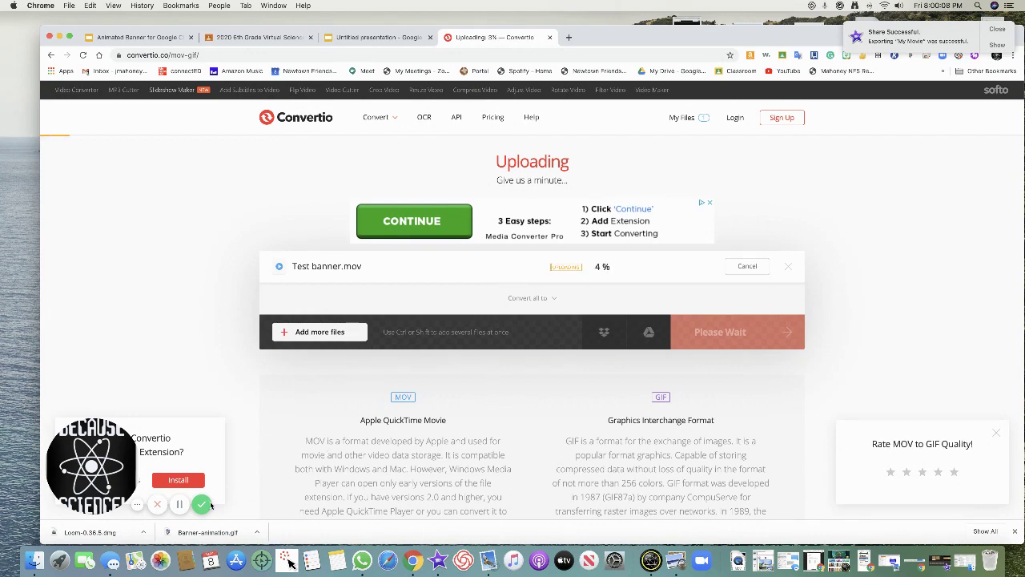
click(180, 503)
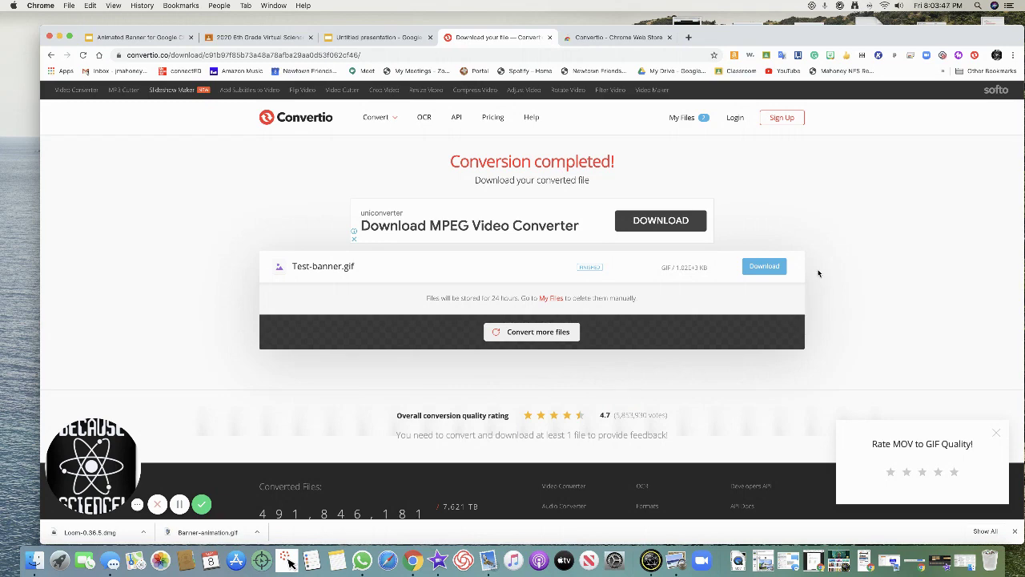
click(763, 267)
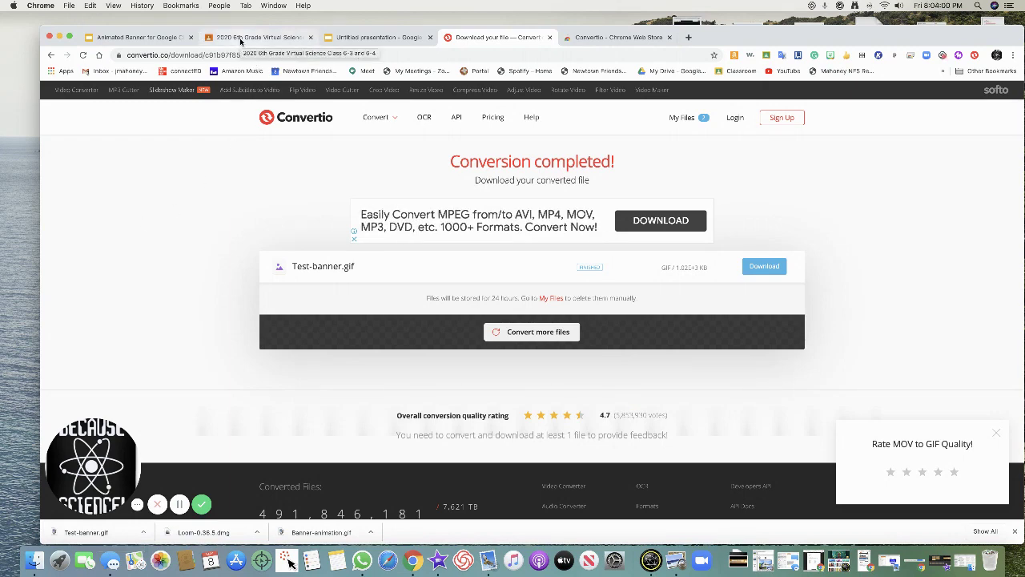
In the 6th Grade Virtual Science Class stream on Google Classroom, upload Test-banner.gif from Downloads as the header photo.
click(240, 38)
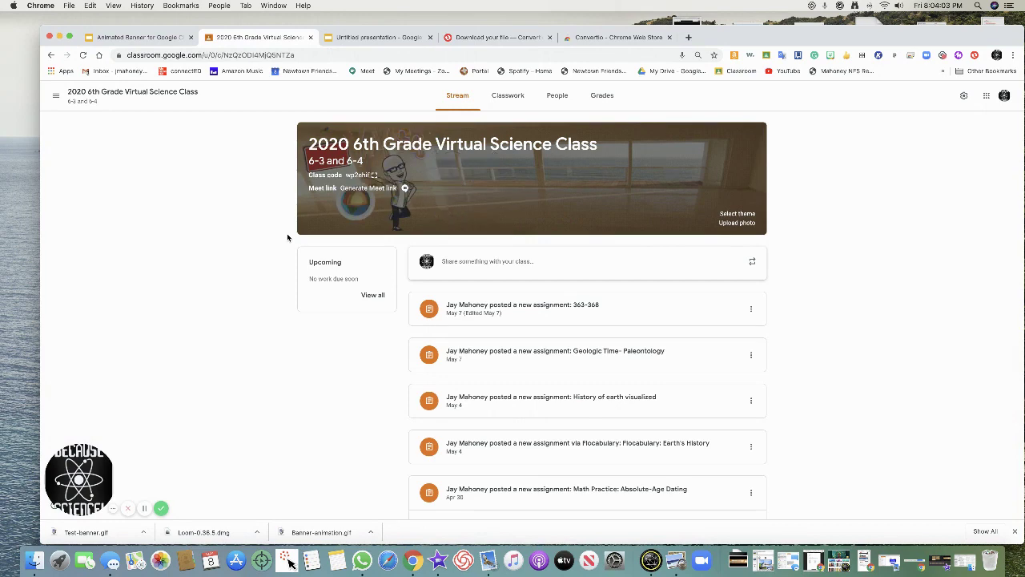
click(737, 223)
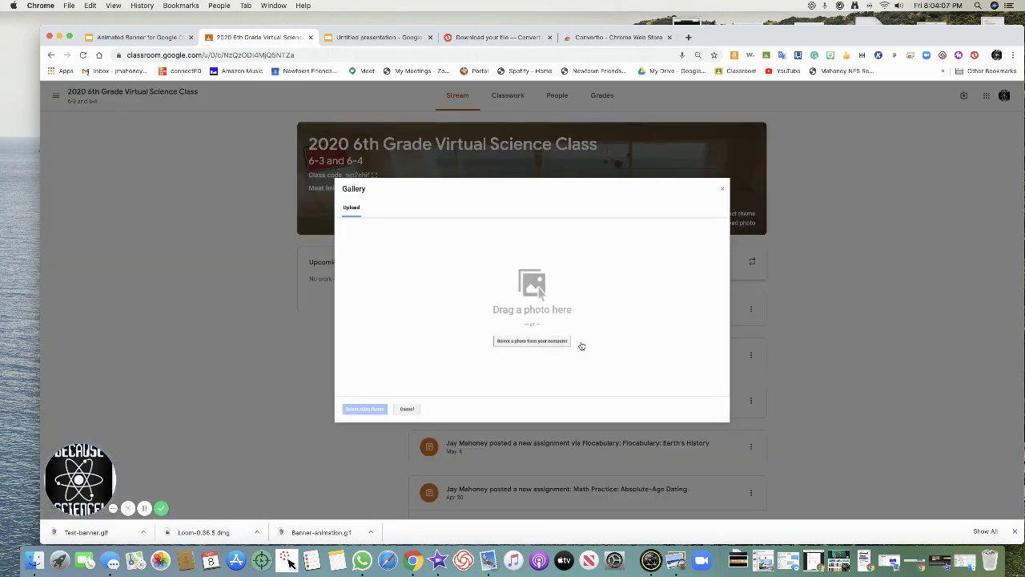
click(532, 342)
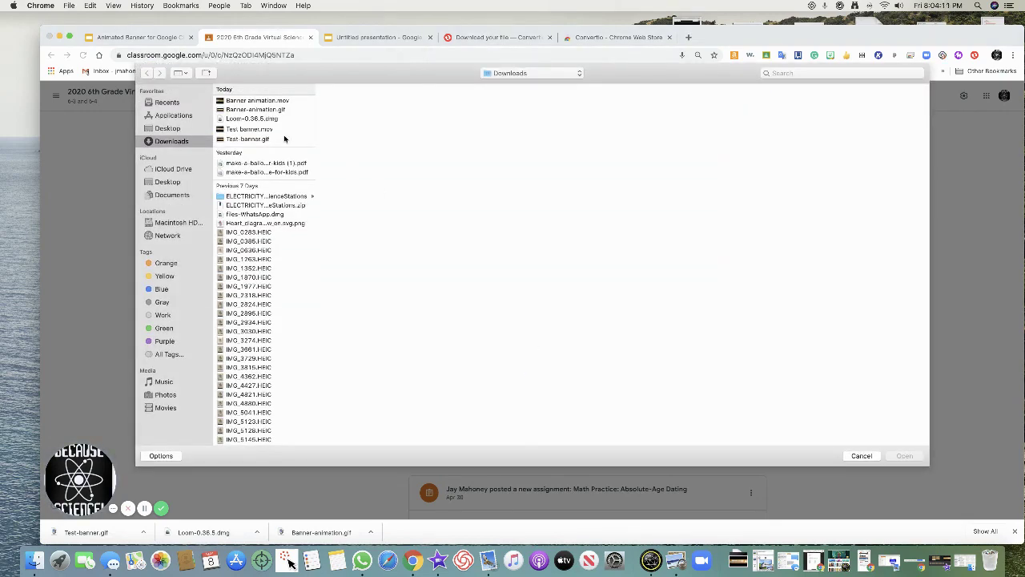
double_click(247, 139)
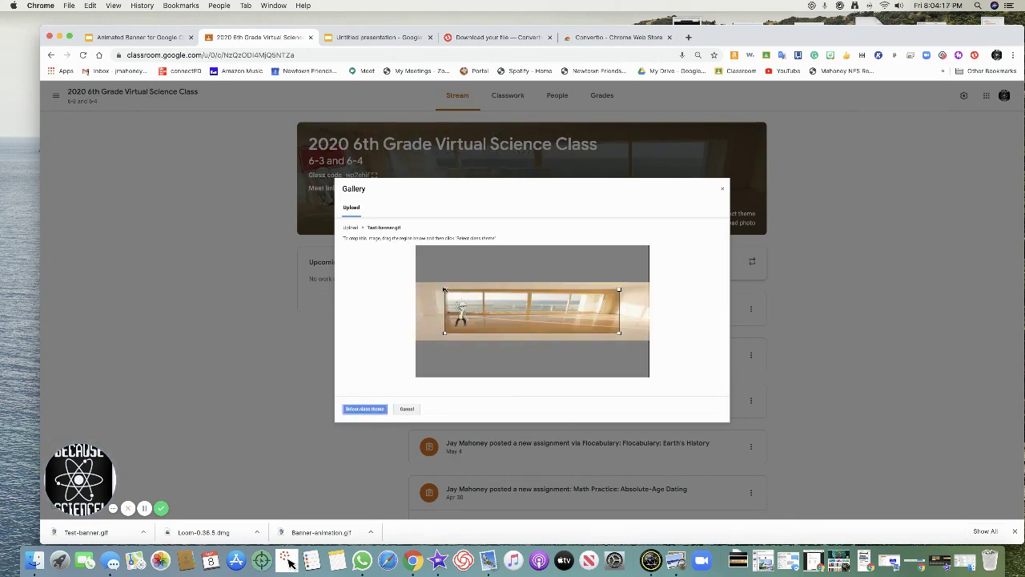
Expand the crop region to cover the whole room image without the black bands and apply it as the class theme.
drag(444, 289, 408, 277)
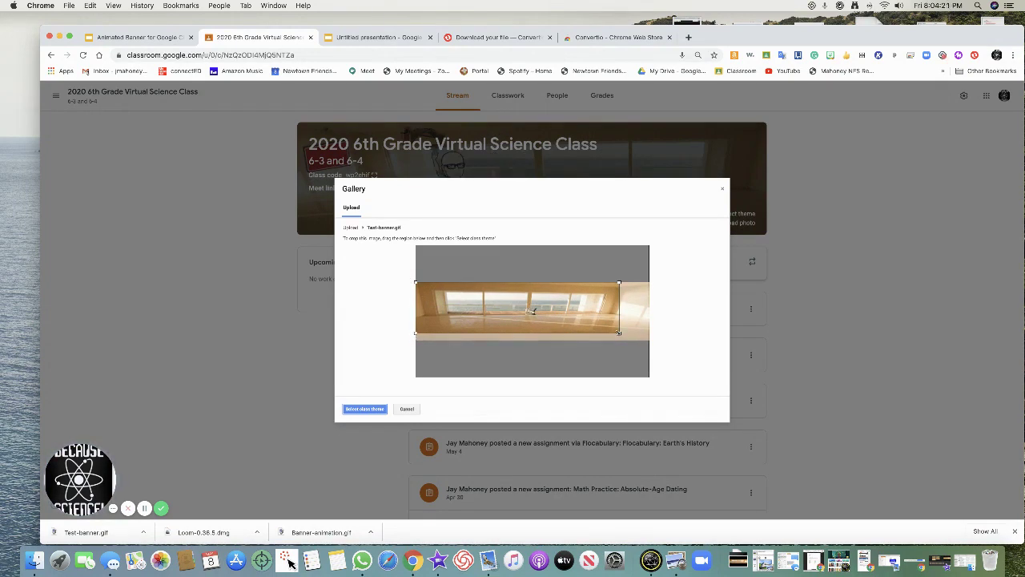
drag(618, 332, 650, 341)
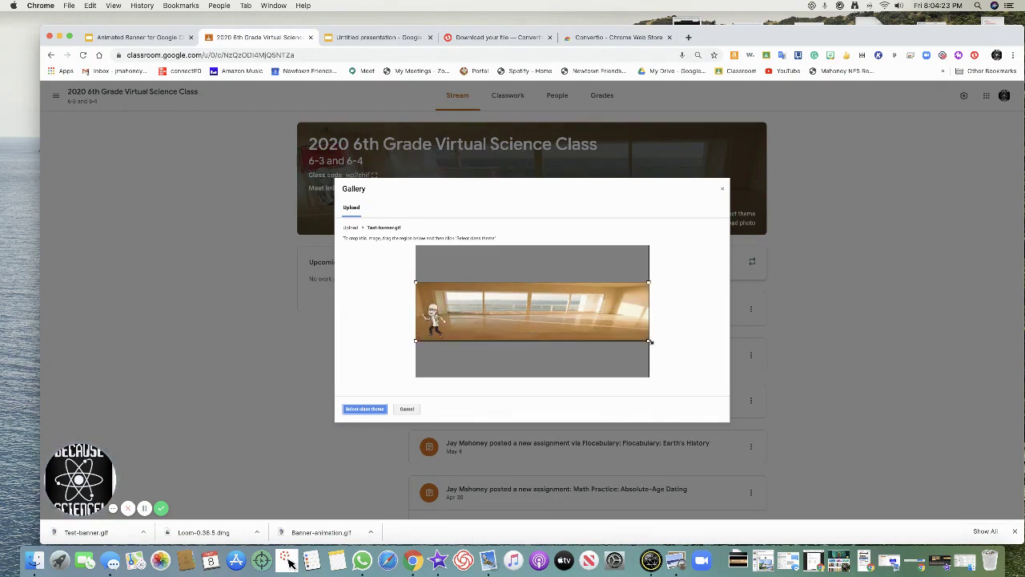
click(360, 409)
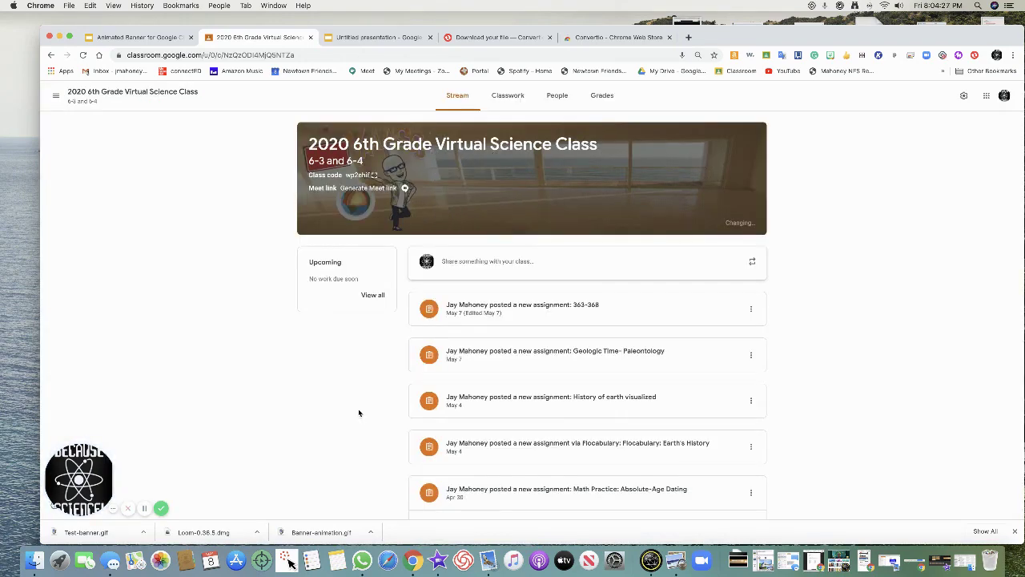